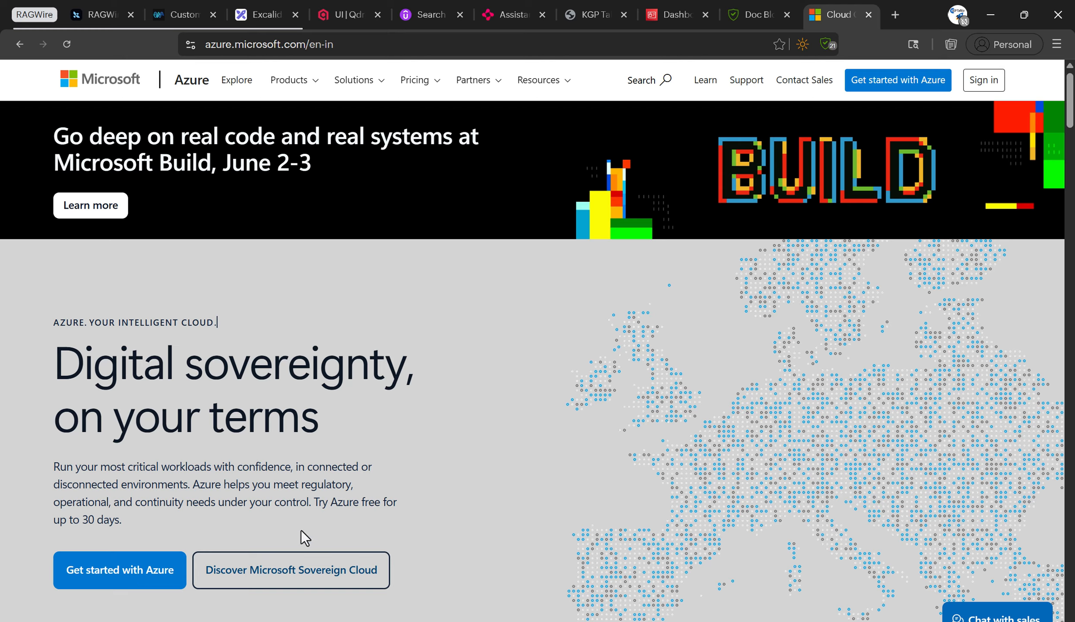
Review the free 30-day trial offer and go to the Azure account sign-up page.
left_click_drag(313, 501, 326, 517)
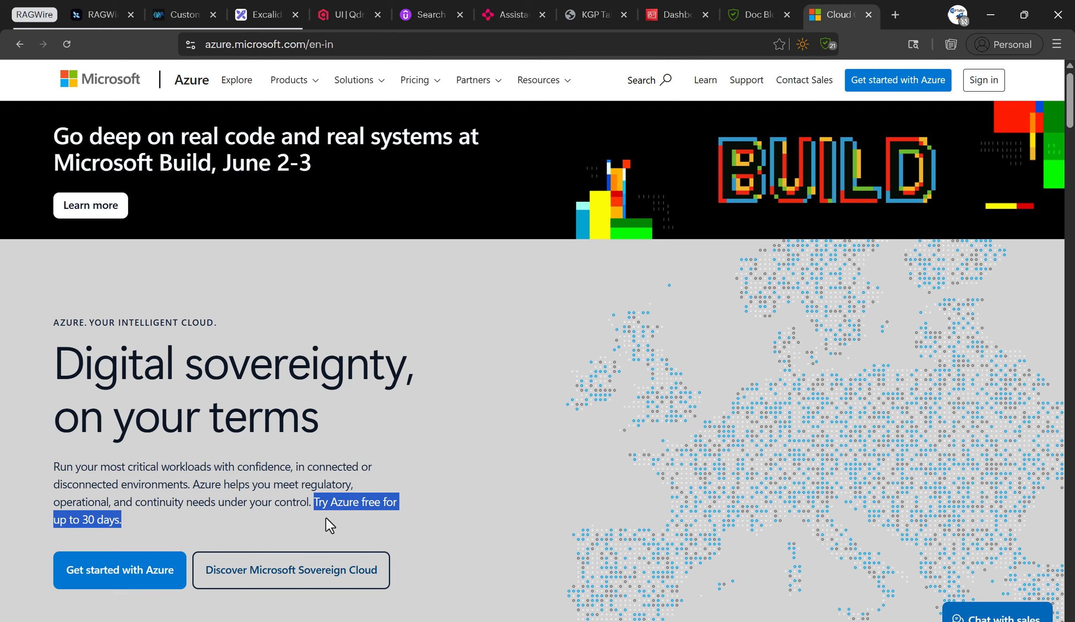
scroll(503, 403, "down", 3)
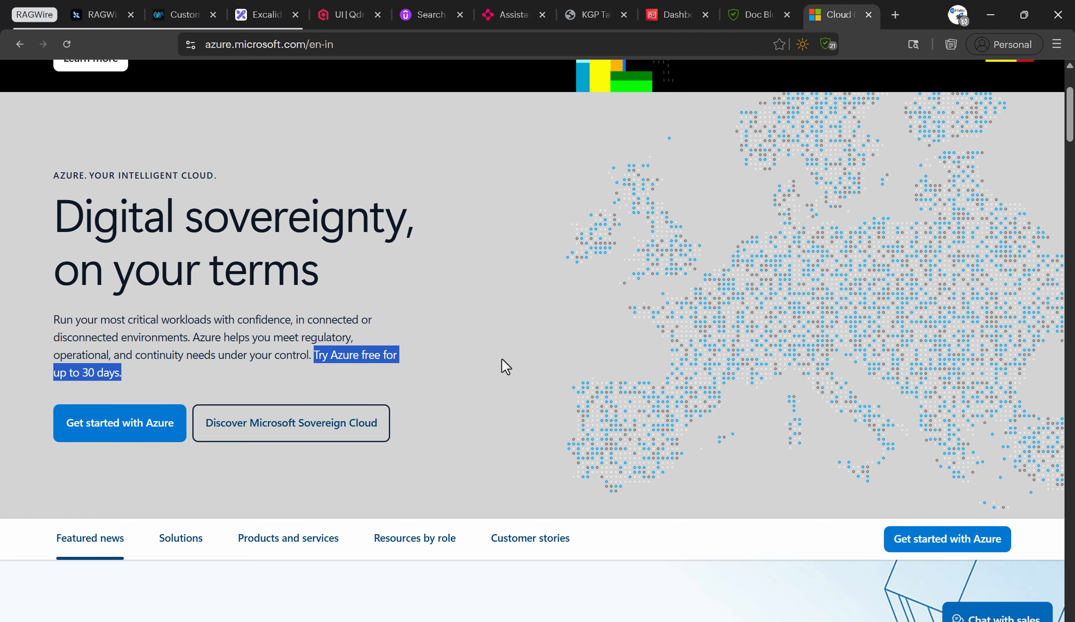
scroll(501, 359, "down", 6)
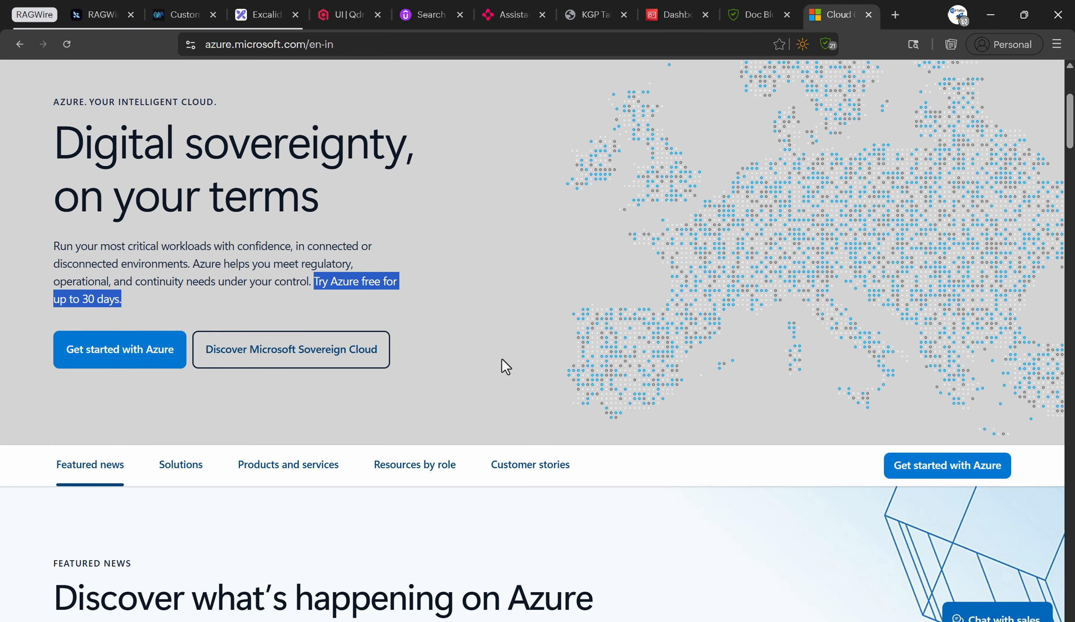
scroll(501, 359, "down", 4)
scroll(502, 359, "up", 10)
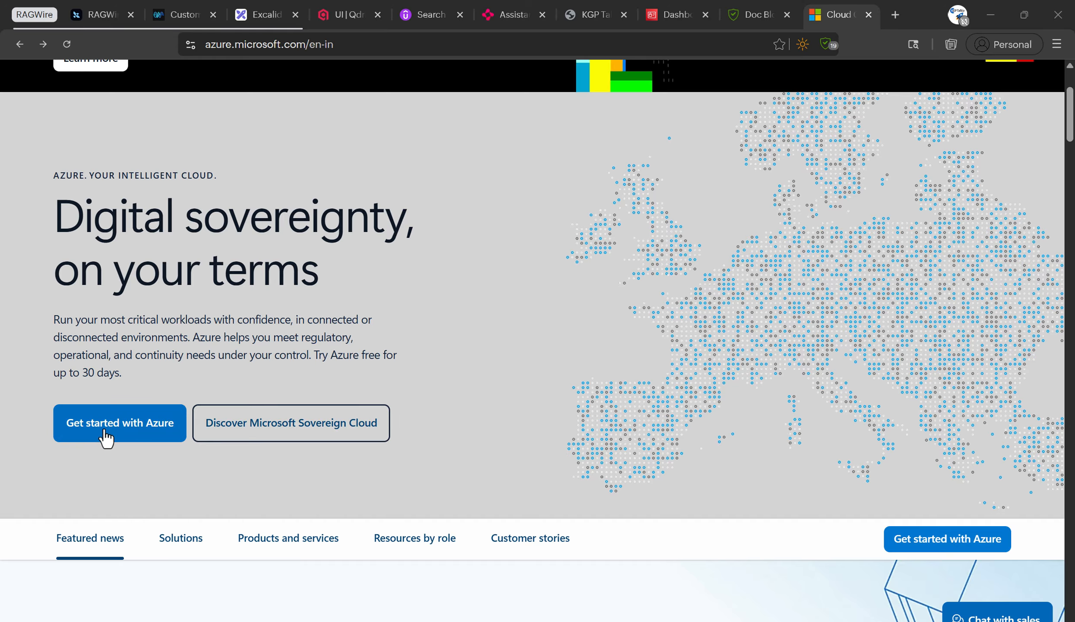
left_click(106, 437)
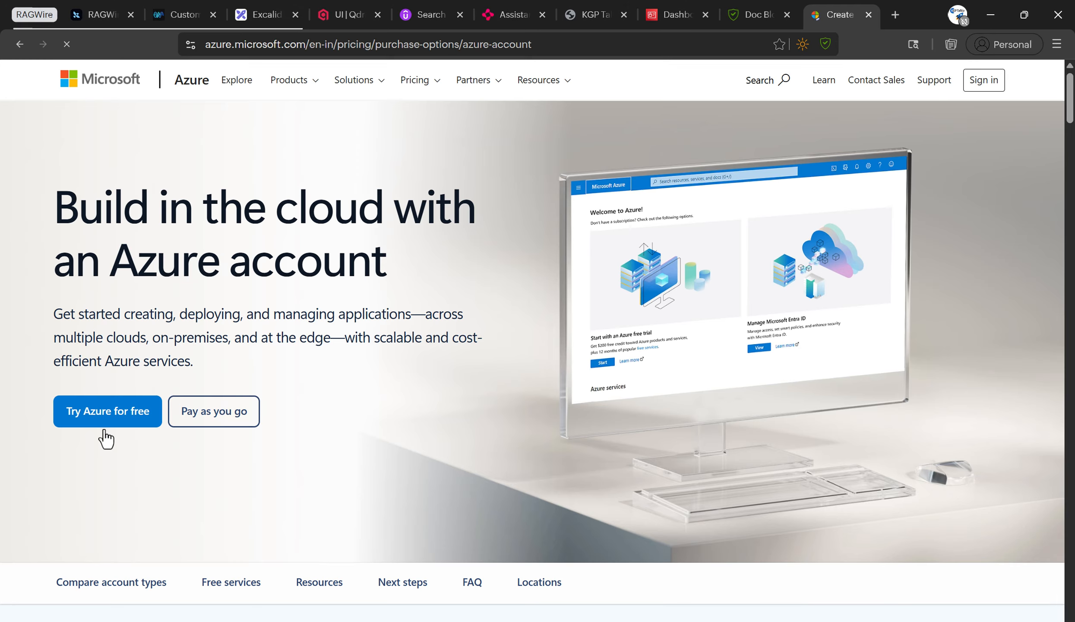
Review the Azure free account card and its USD 200 credit against Pay as you go.
scroll(374, 292, "down", 5)
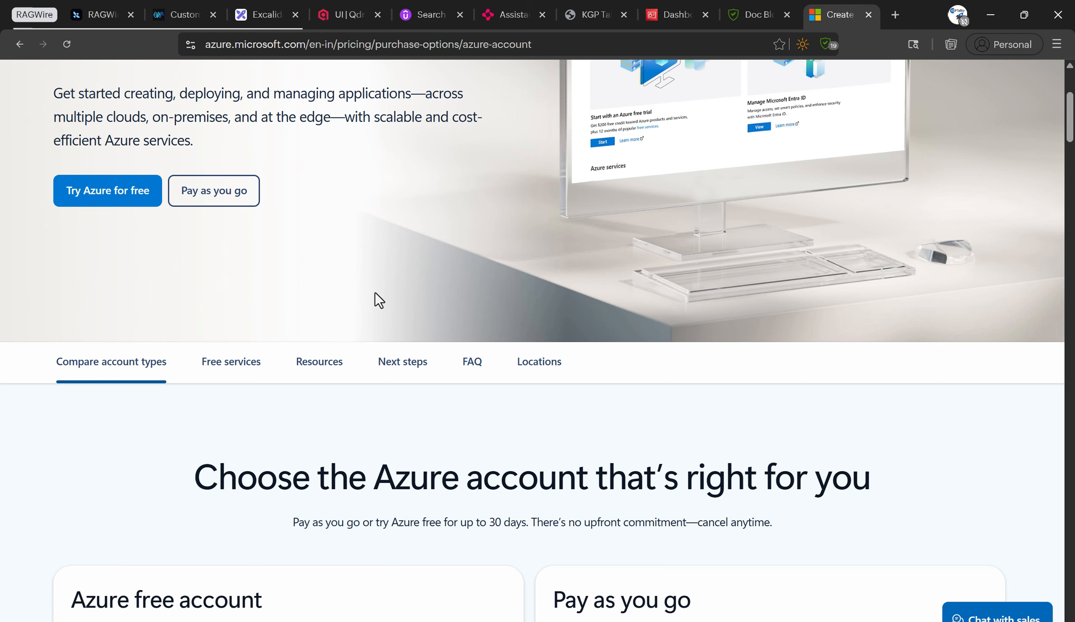
scroll(375, 293, "down", 7)
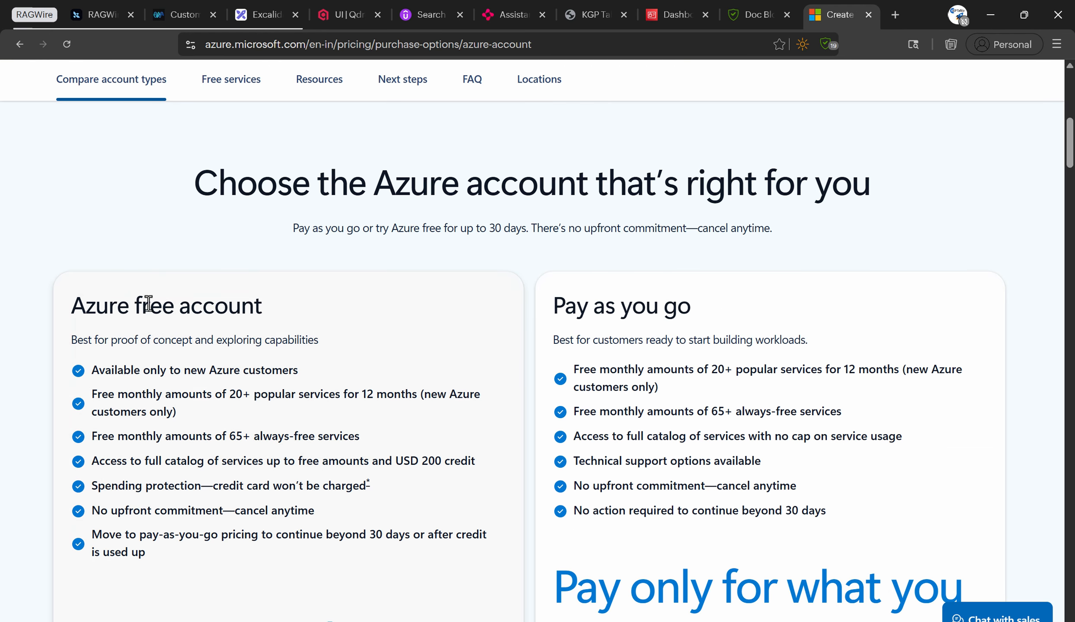
left_click_drag(85, 306, 228, 307)
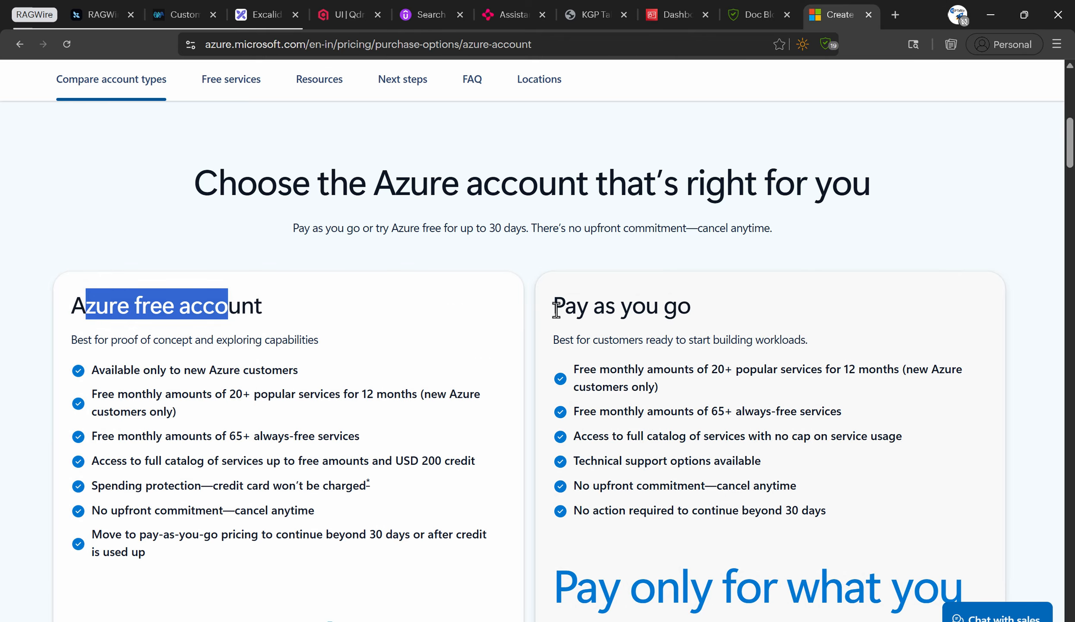
left_click_drag(555, 308, 663, 307)
scroll(131, 190, "down", 3)
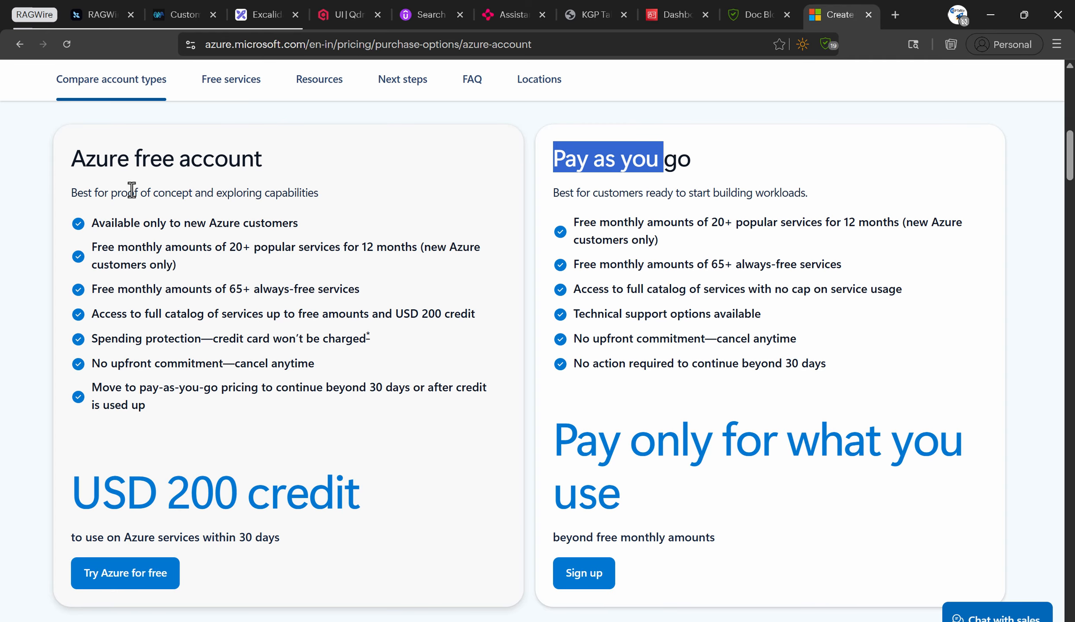
left_click_drag(80, 159, 237, 164)
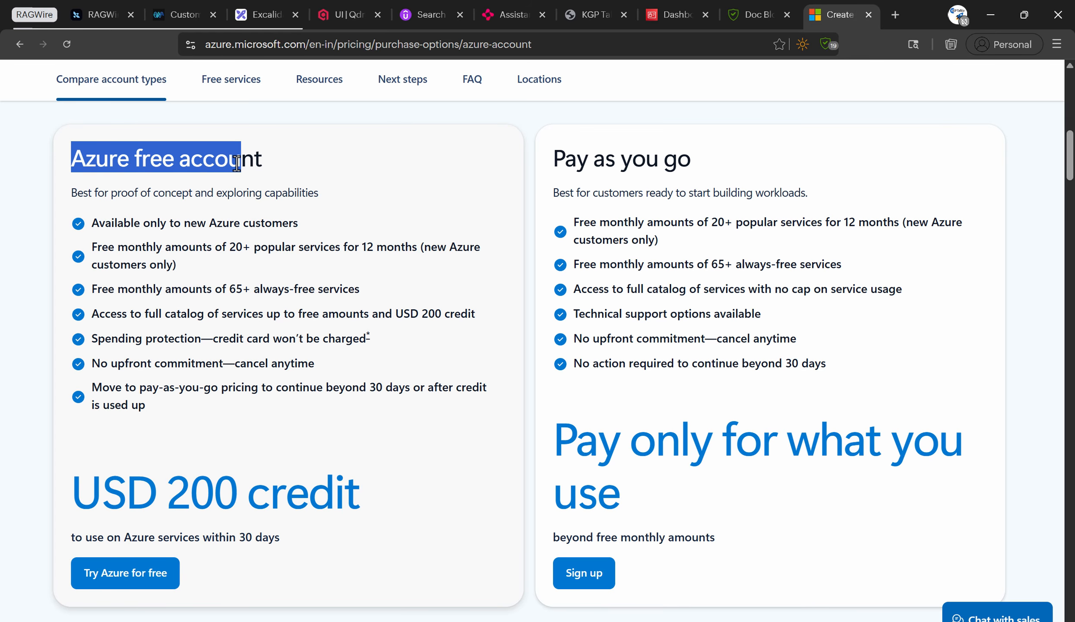
left_click_drag(100, 490, 345, 493)
left_click_drag(293, 537, 69, 494)
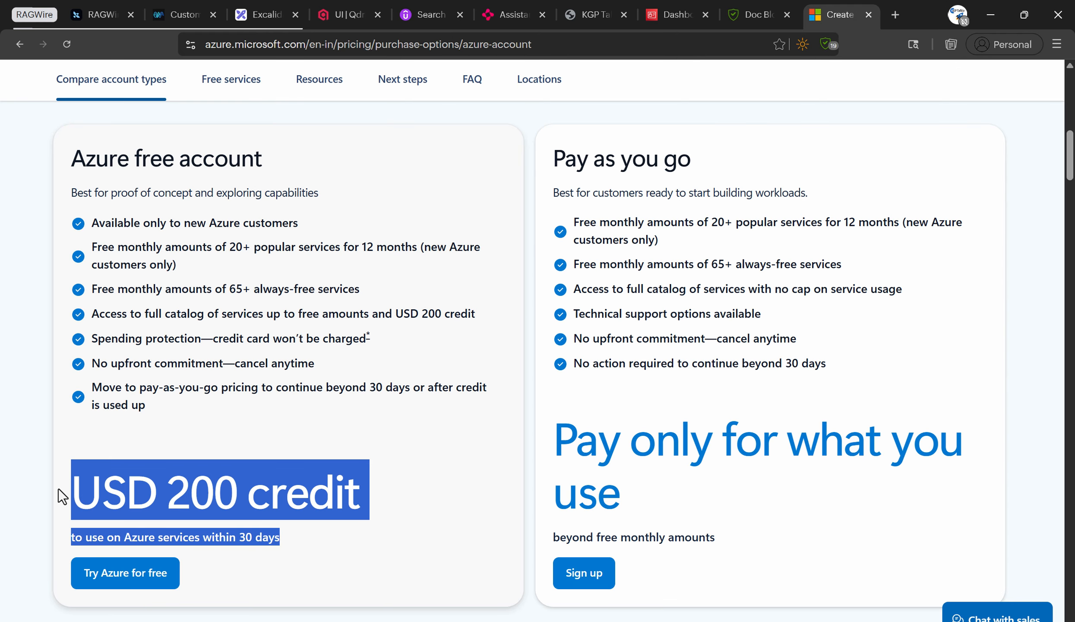
left_click(206, 483)
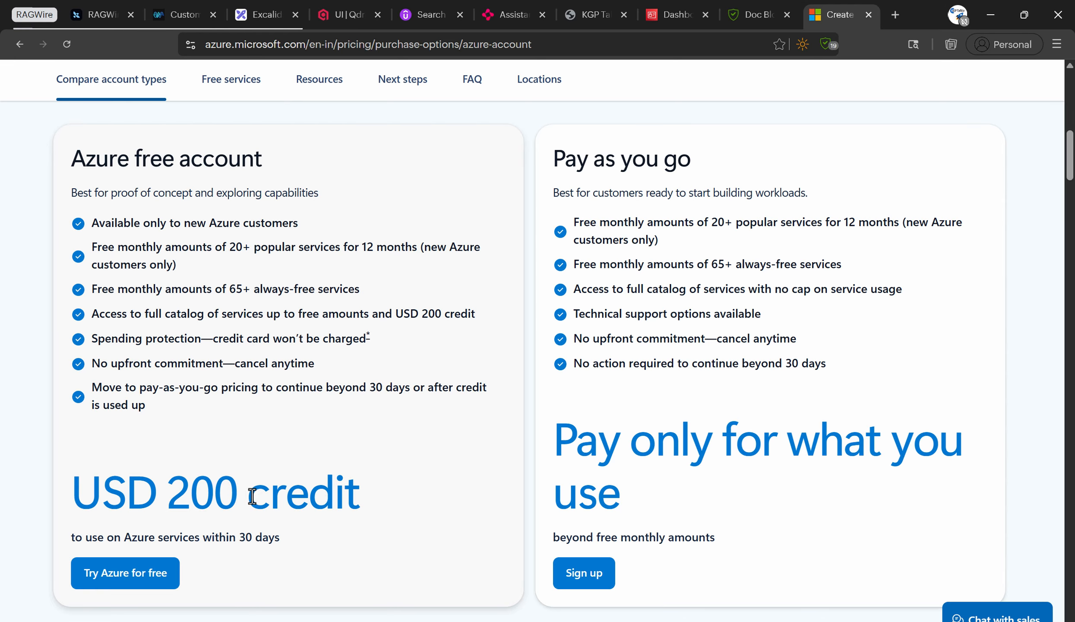
left_click_drag(170, 494, 330, 493)
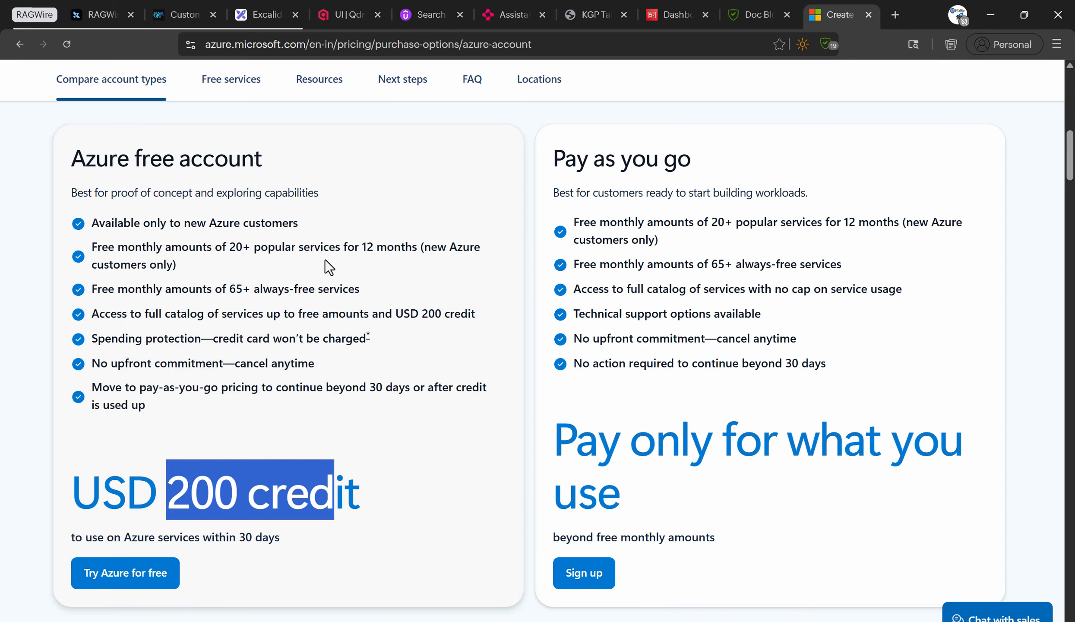
Check the 12-month free services and 65+ always-free services, then launch Try Azure for free.
left_click_drag(475, 248, 104, 245)
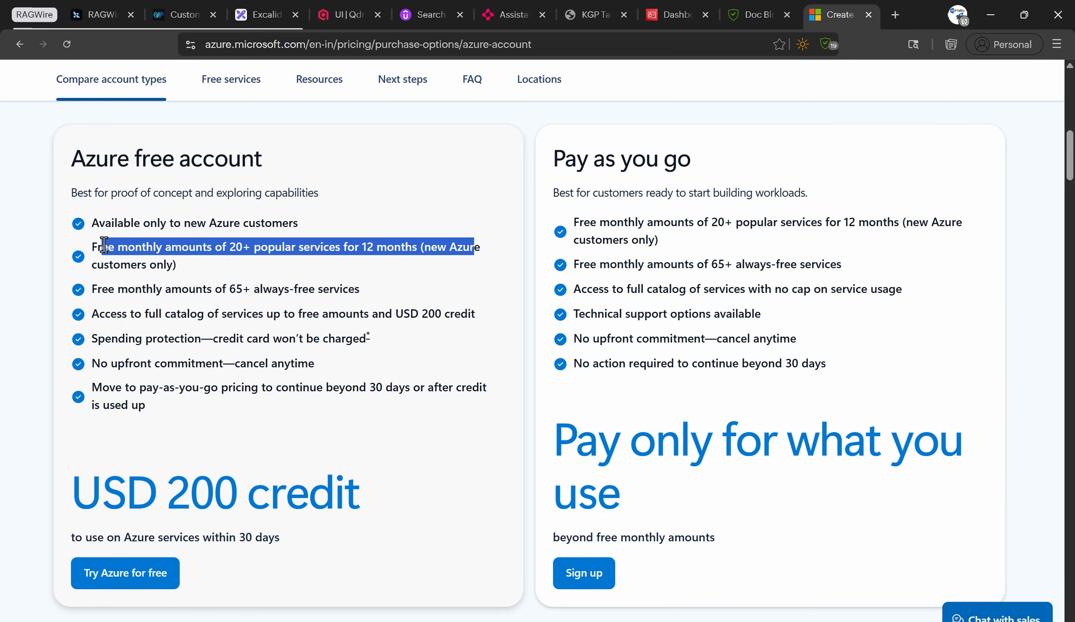
left_click(208, 270)
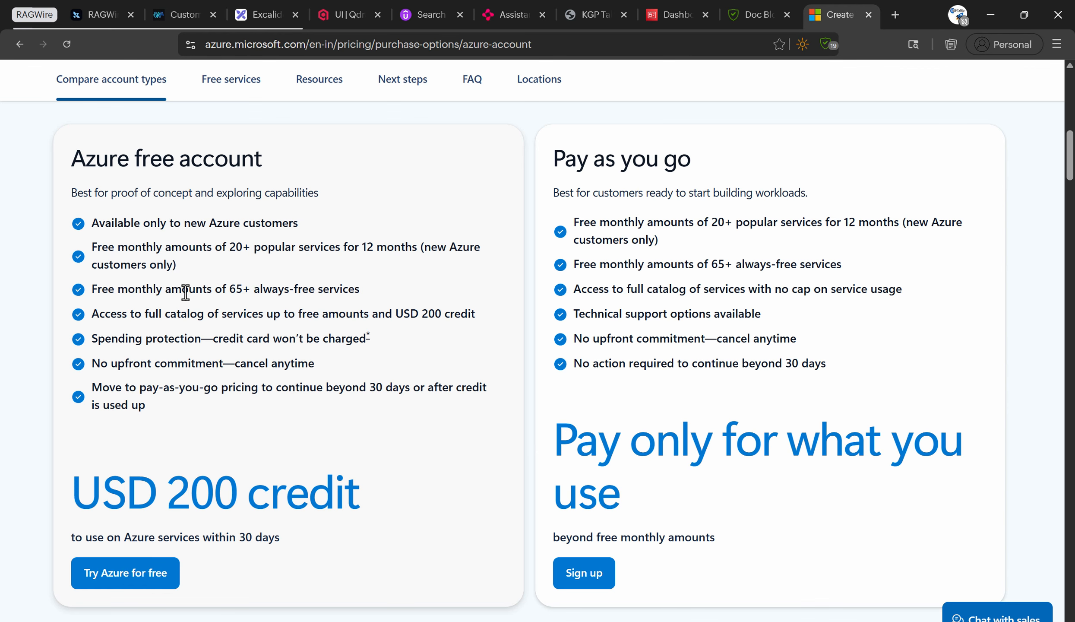
left_click_drag(367, 290, 92, 295)
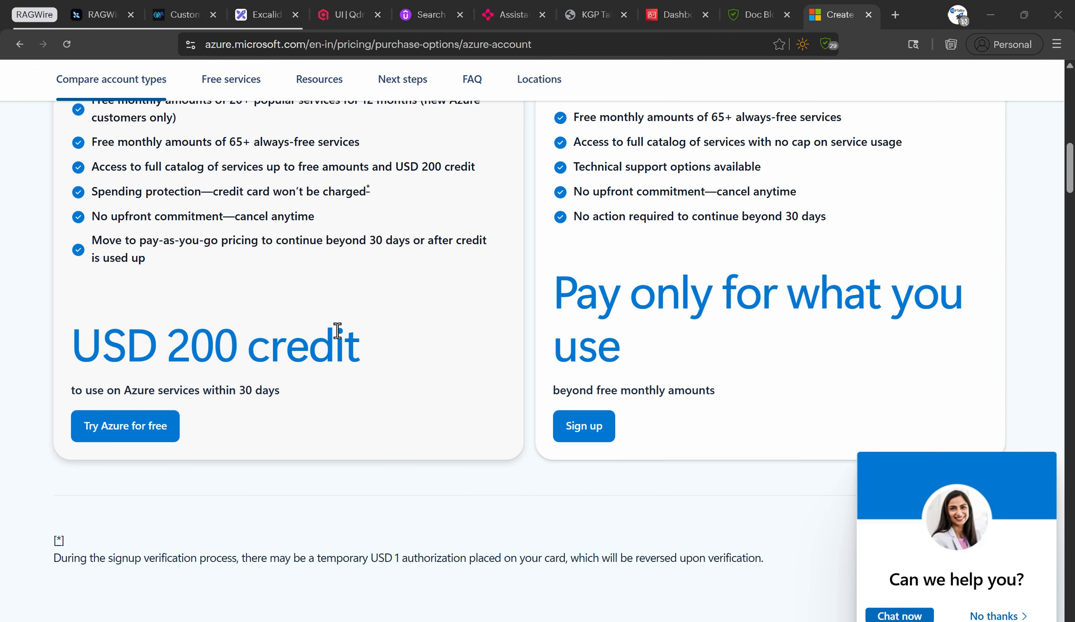
scroll(337, 325, "up", 2)
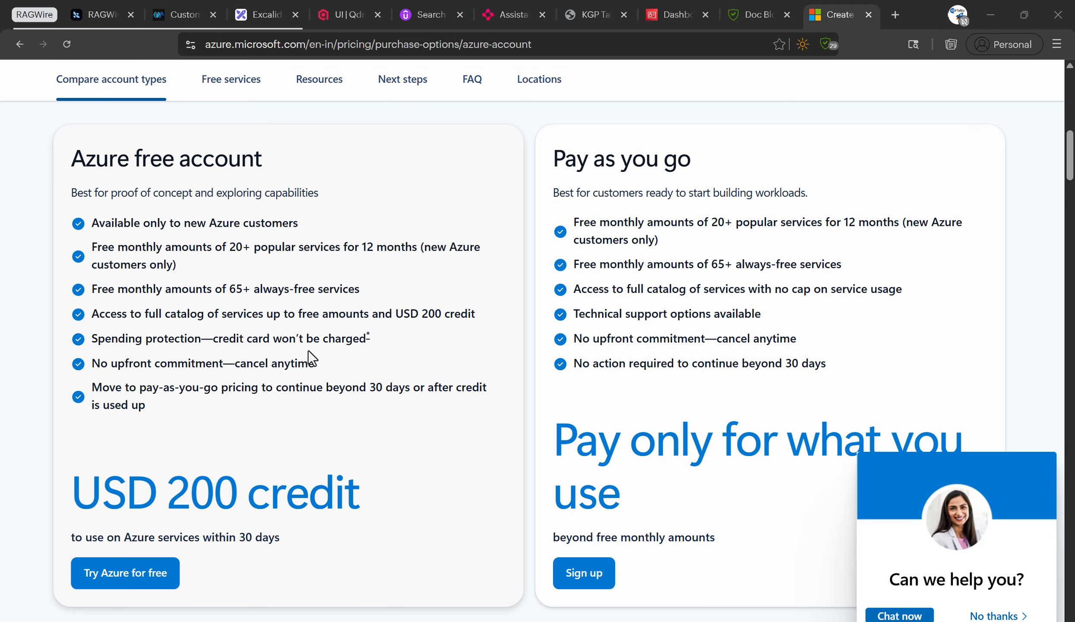
left_click(124, 582)
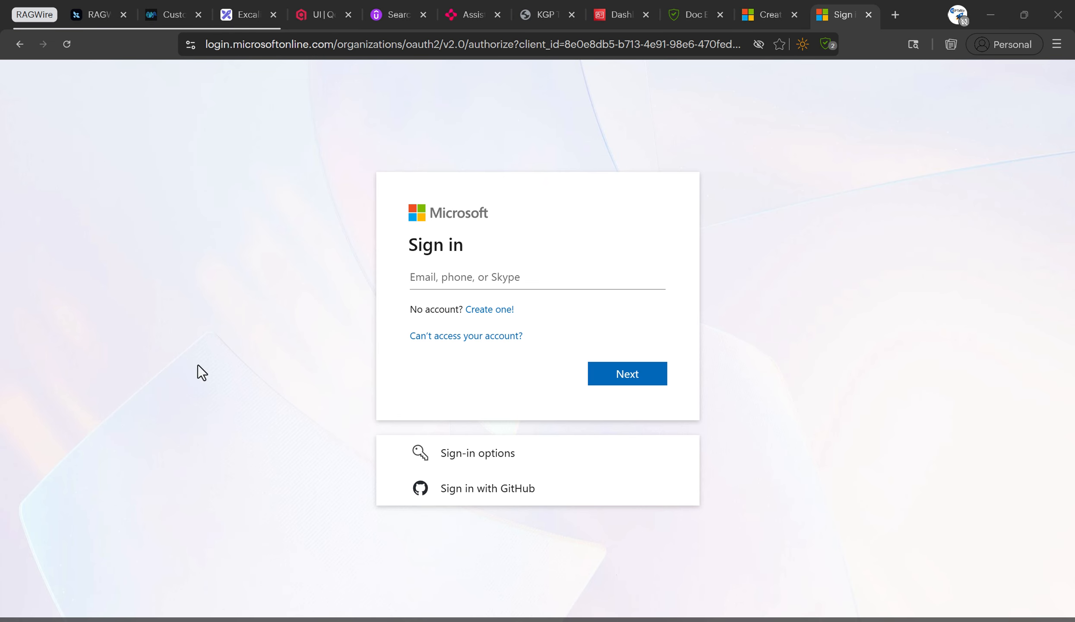
Sign in with GitHub, authorize Microsoft, and submit a different Gmail address as the username.
left_click(461, 491)
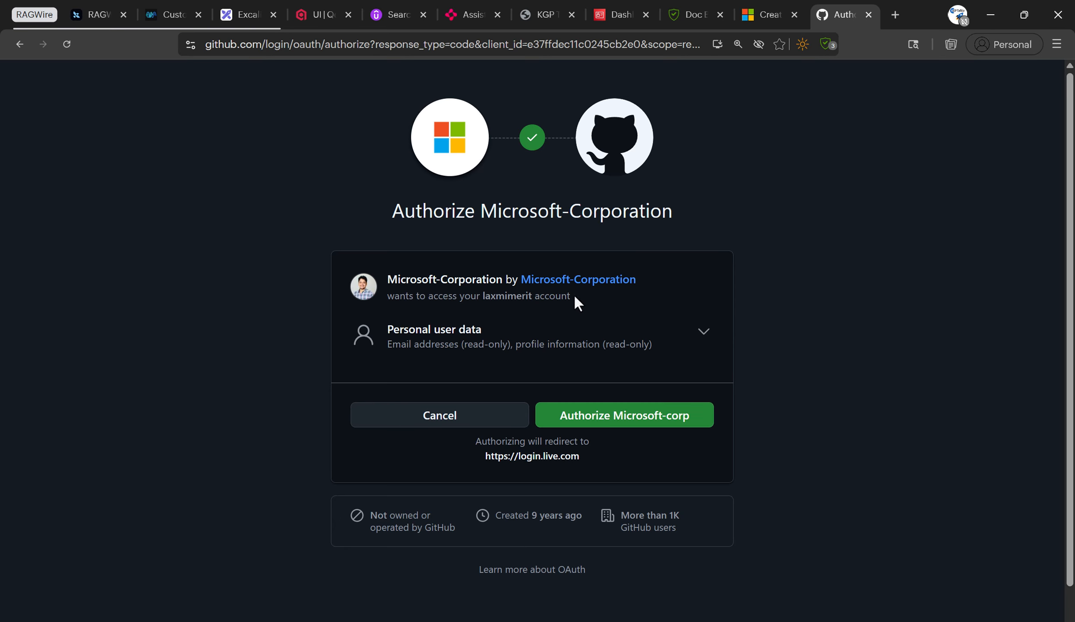
left_click(609, 418)
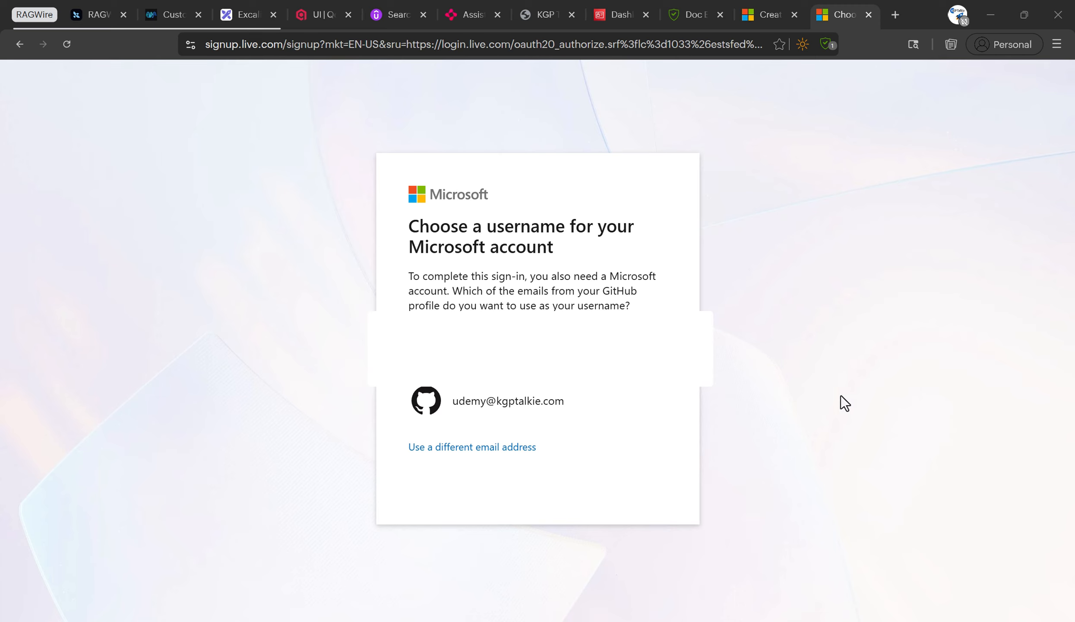
left_click(494, 447)
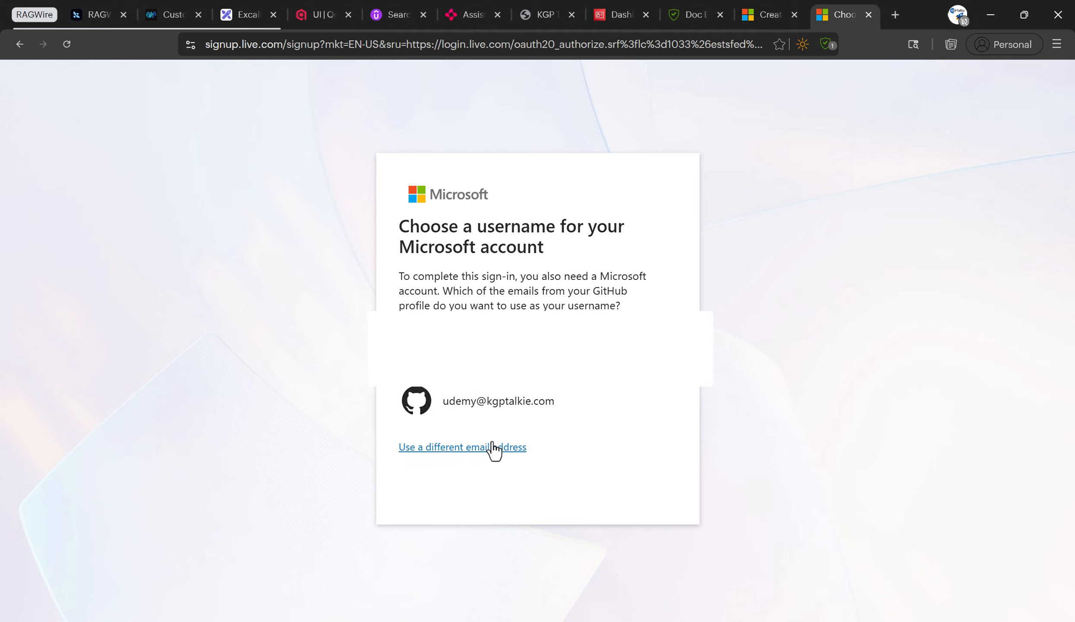
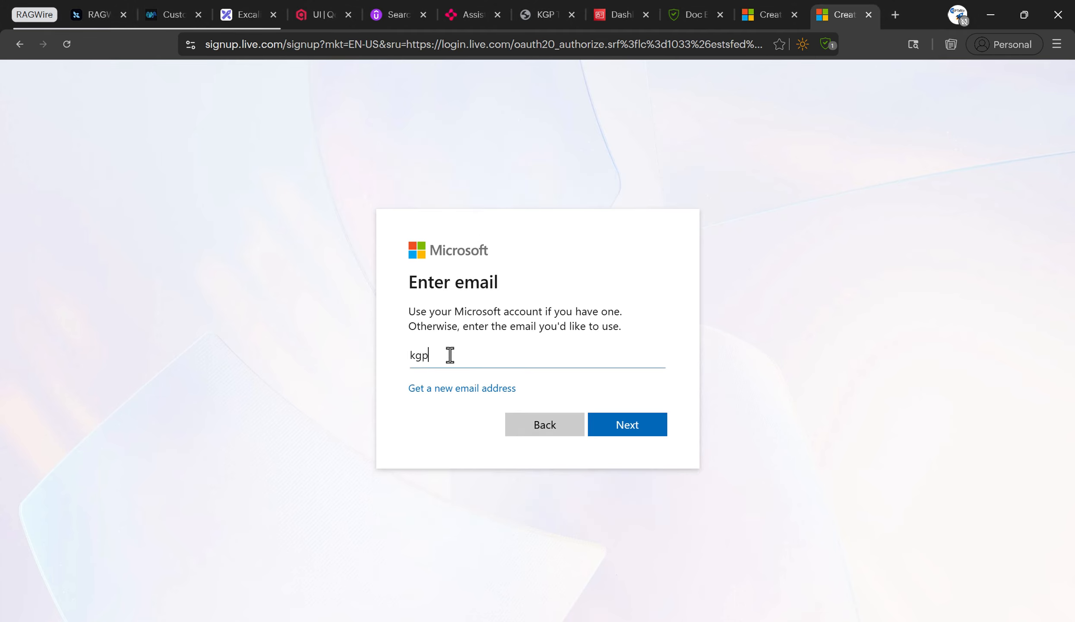
left_click(627, 430)
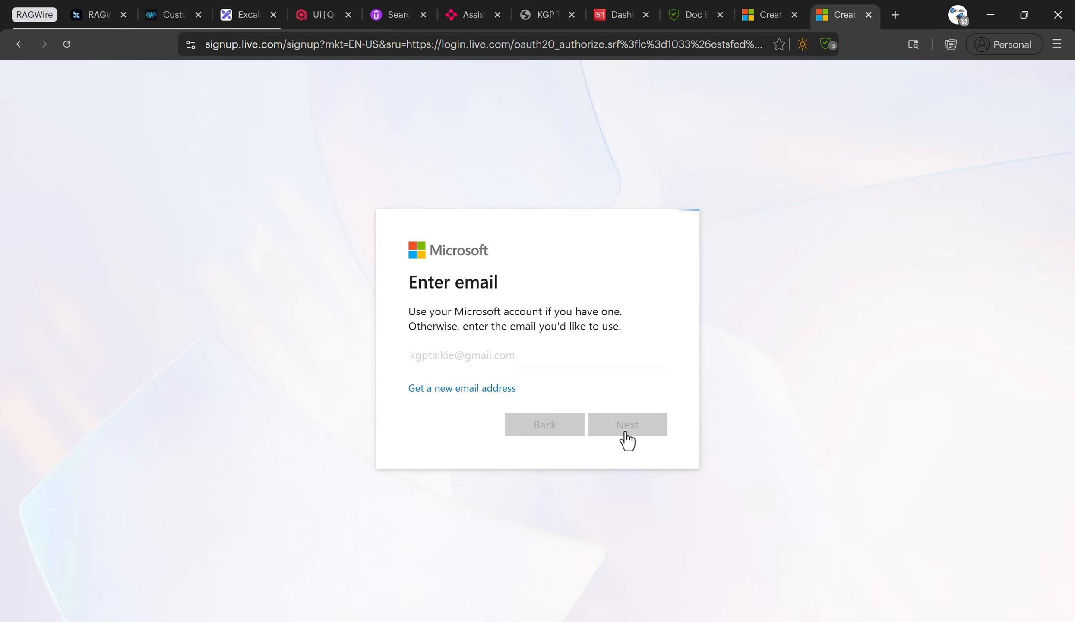
Load gmail.com in a new browser tab alongside the sign-up page.
left_click(895, 14)
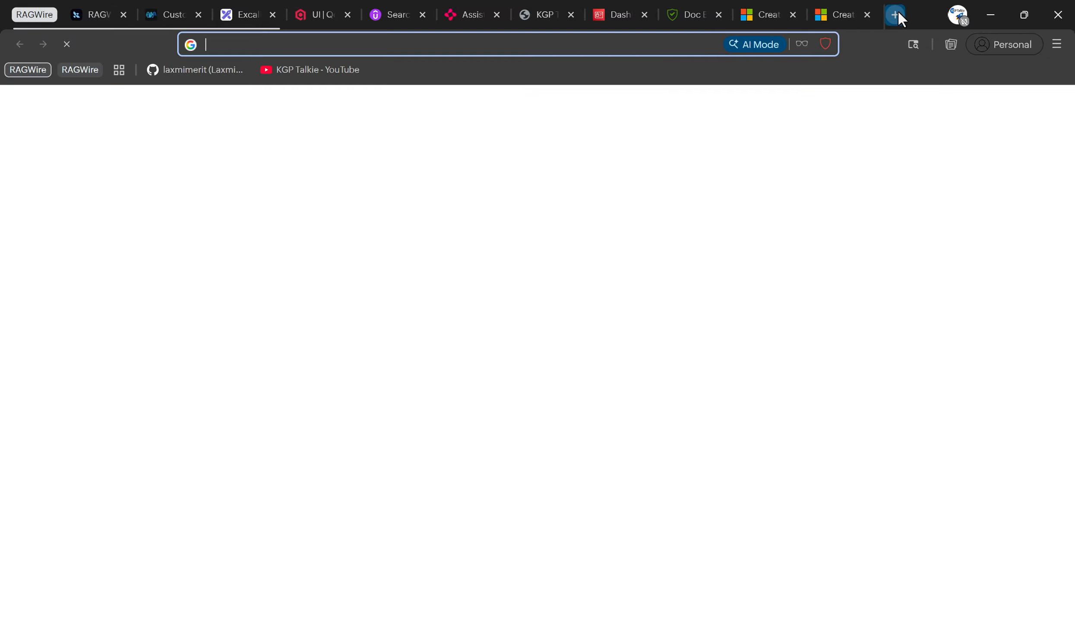
type("gmail.com")
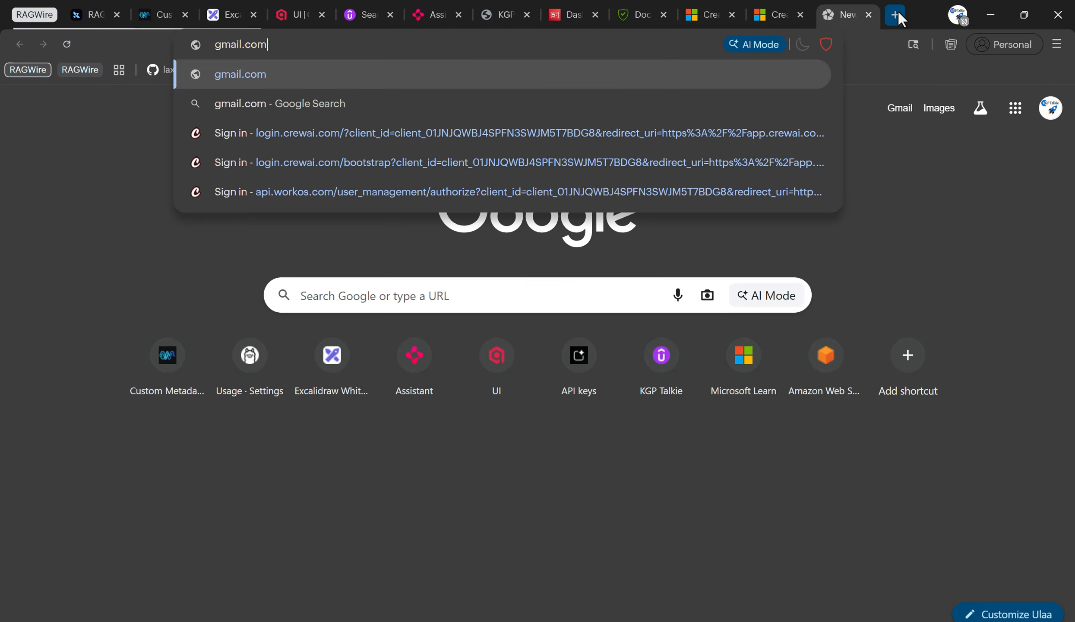
key("Return")
left_click(764, 13)
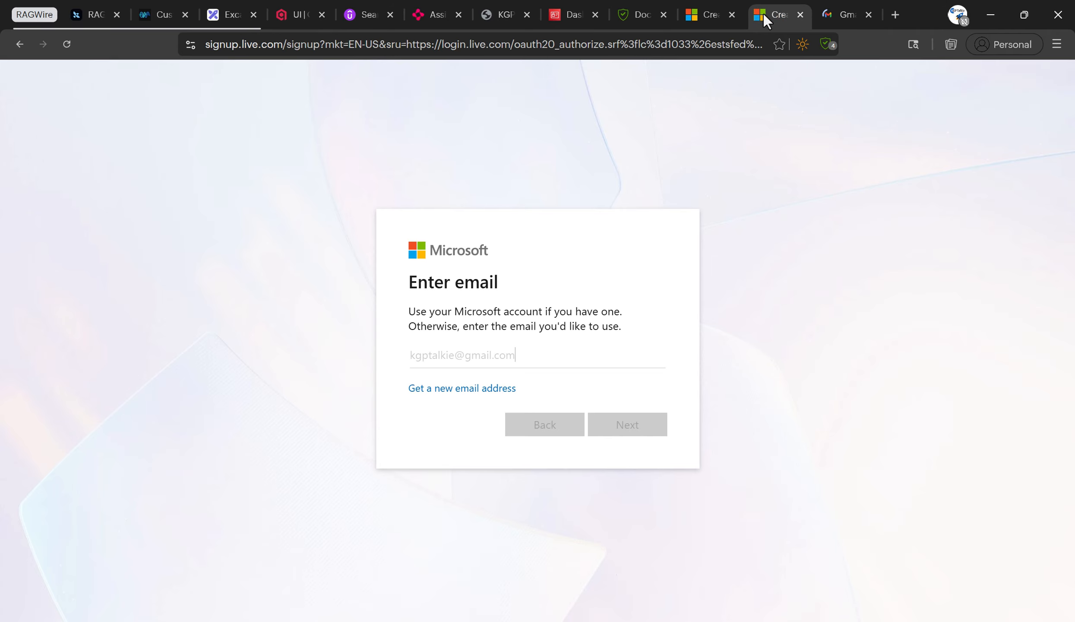
Browse the Gmail Updates, Social and Primary tabs and select the signed-in account's e-mail.
left_click(818, 18)
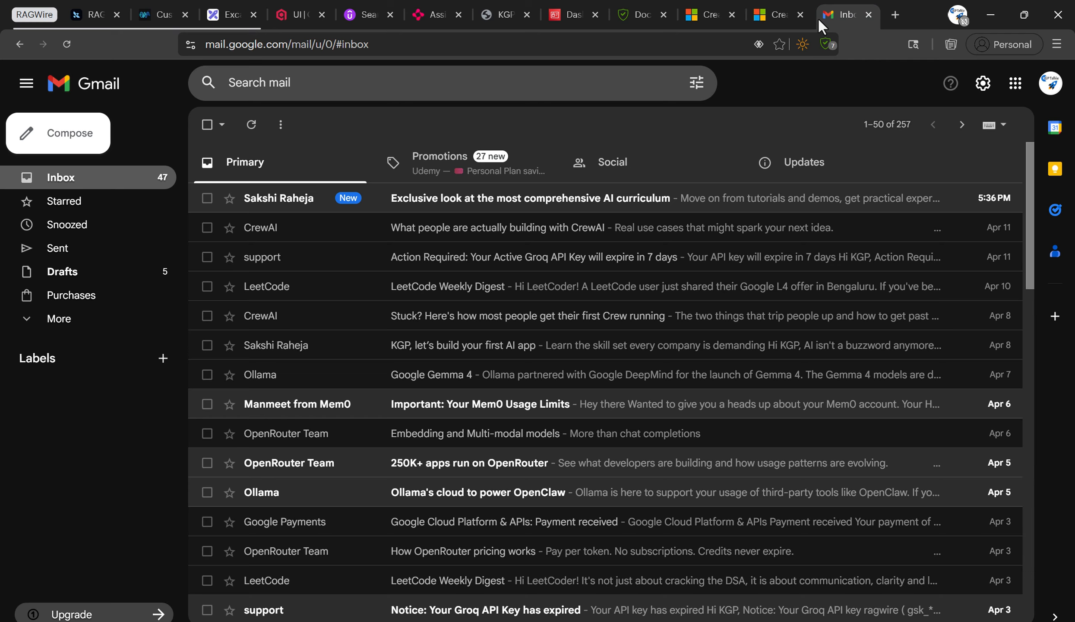
left_click(793, 167)
left_click(714, 165)
left_click(355, 170)
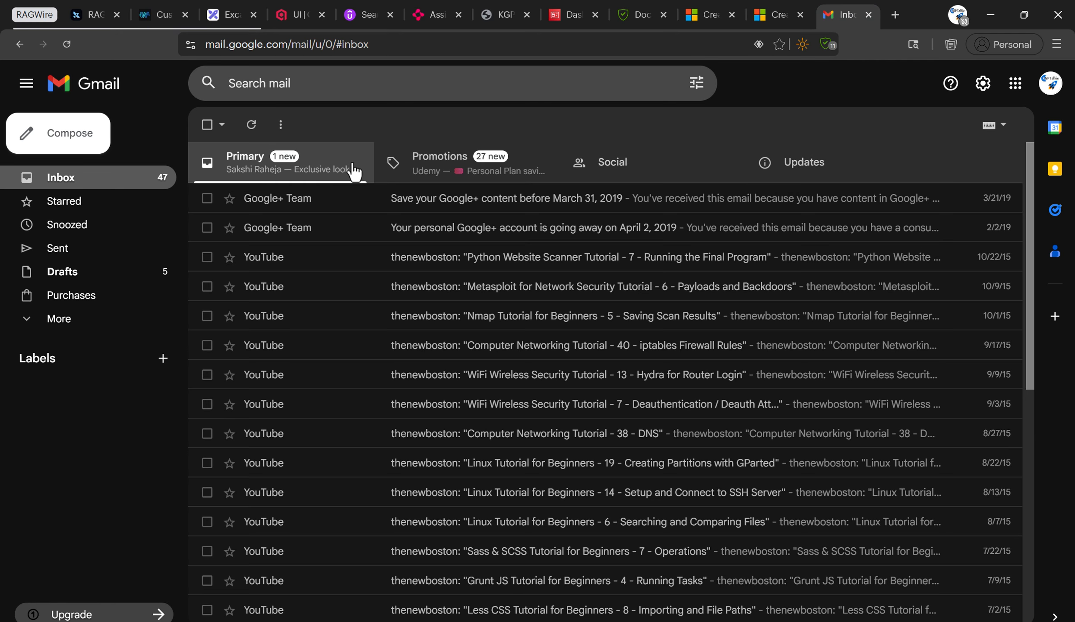
left_click(1050, 83)
left_click_drag(854, 129, 977, 128)
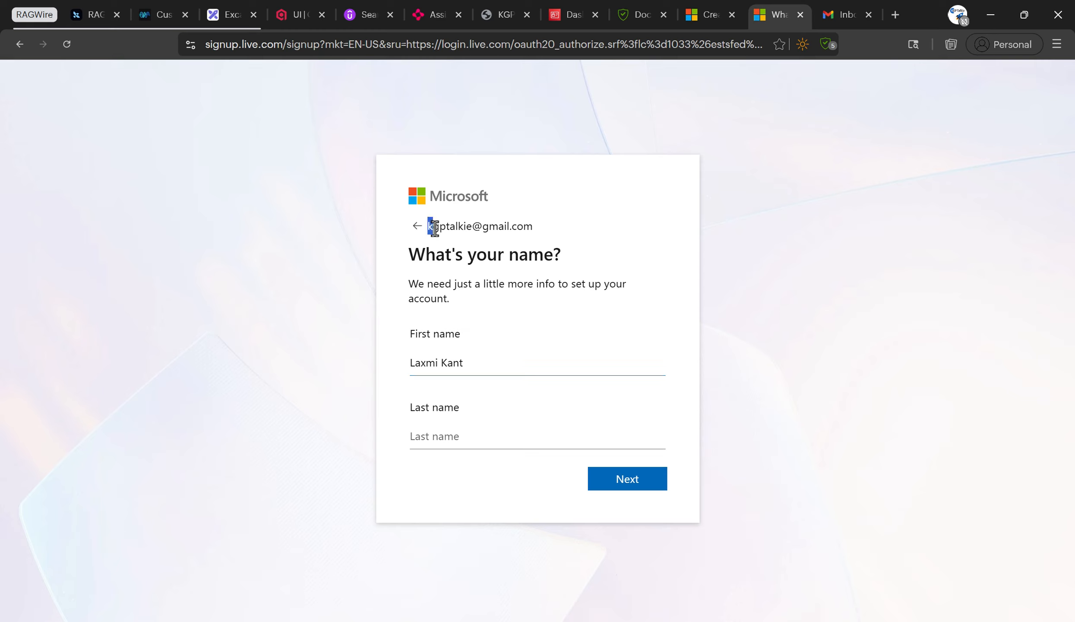
Enter the user's last name on the name step and continue.
left_click(455, 226)
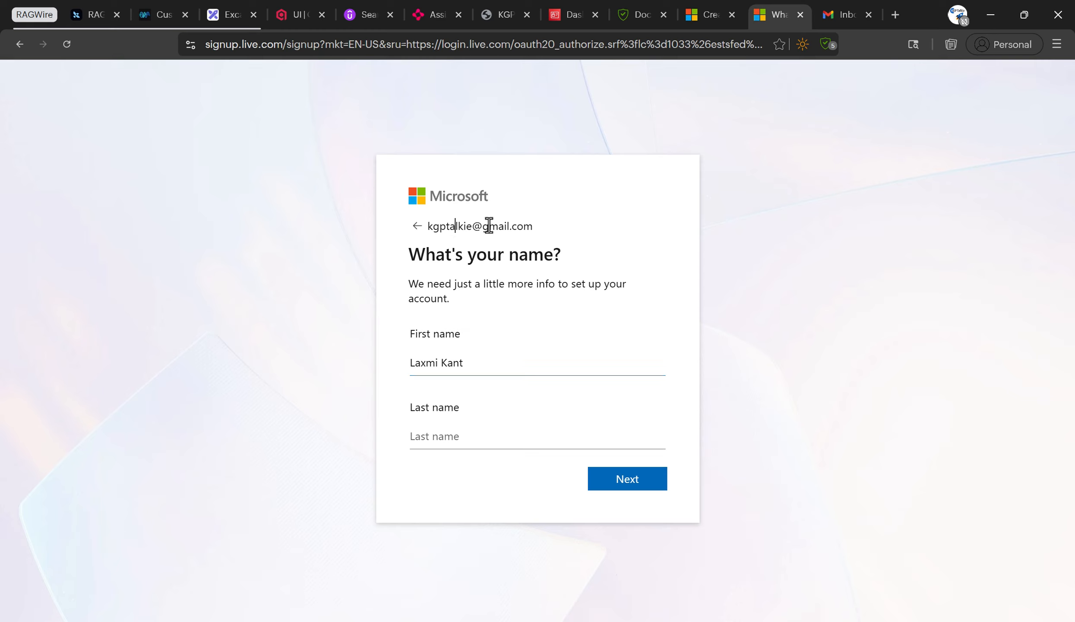
left_click(460, 365)
left_click_drag(472, 367, 350, 366)
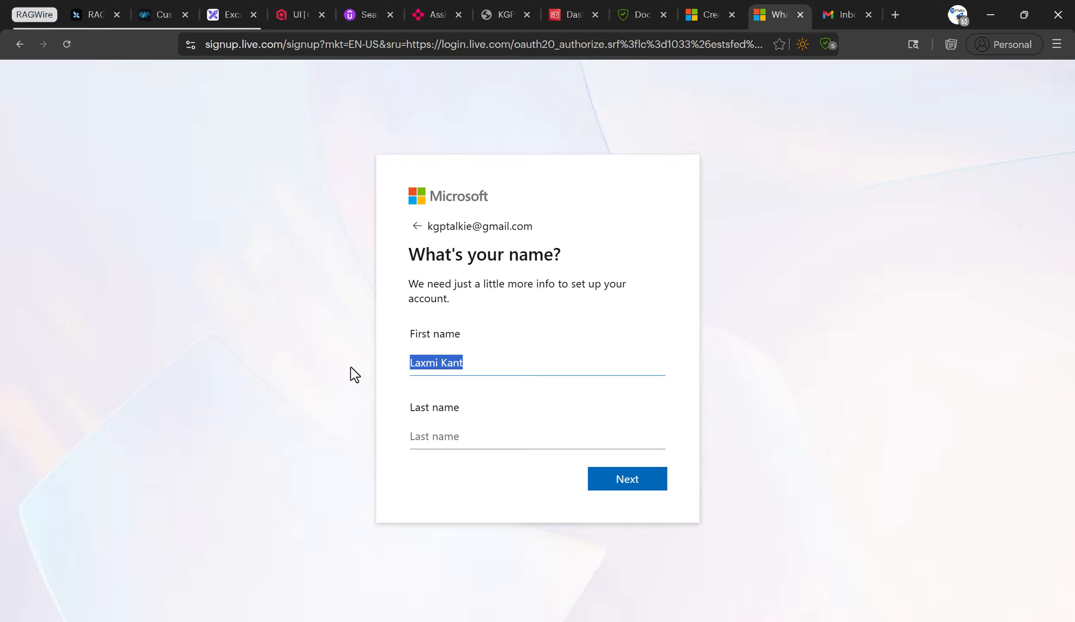
left_click(449, 362)
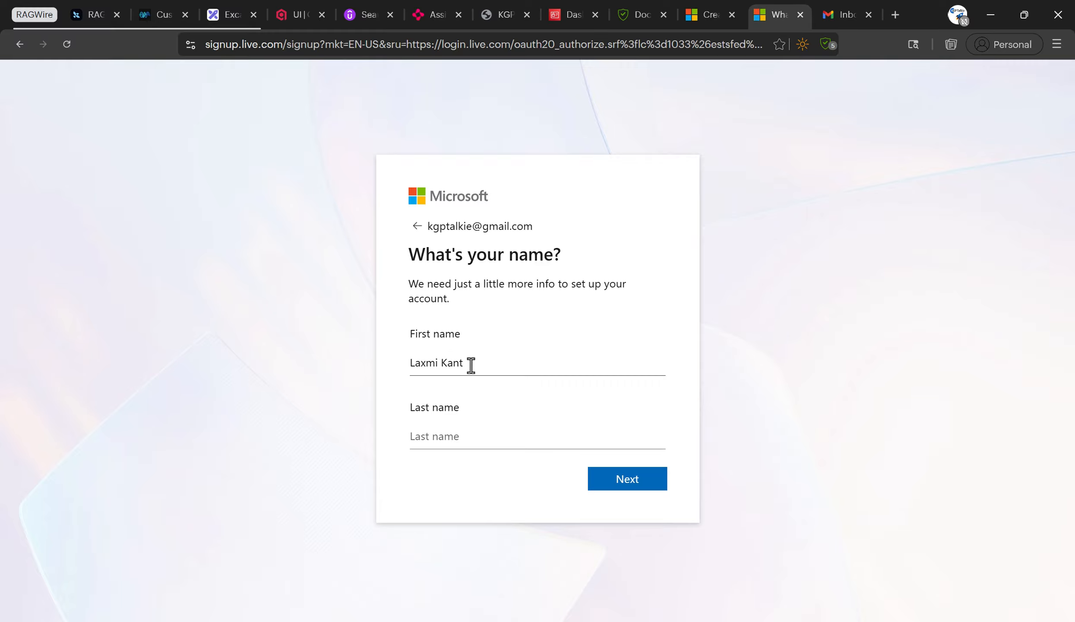
left_click(629, 487)
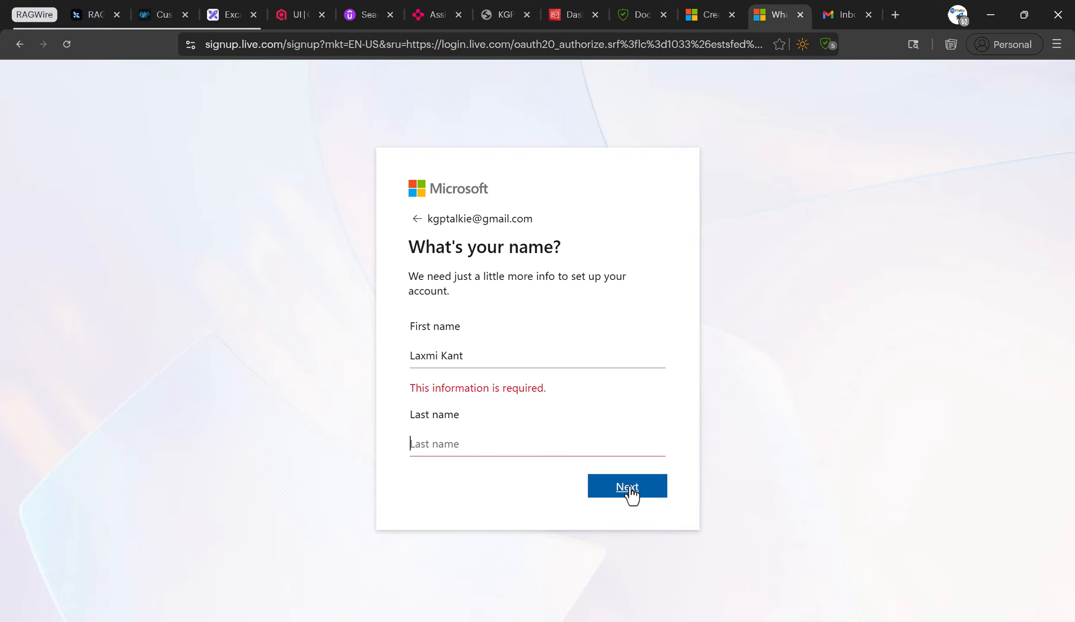
left_click(448, 355)
left_click(446, 445)
type("Tiwari")
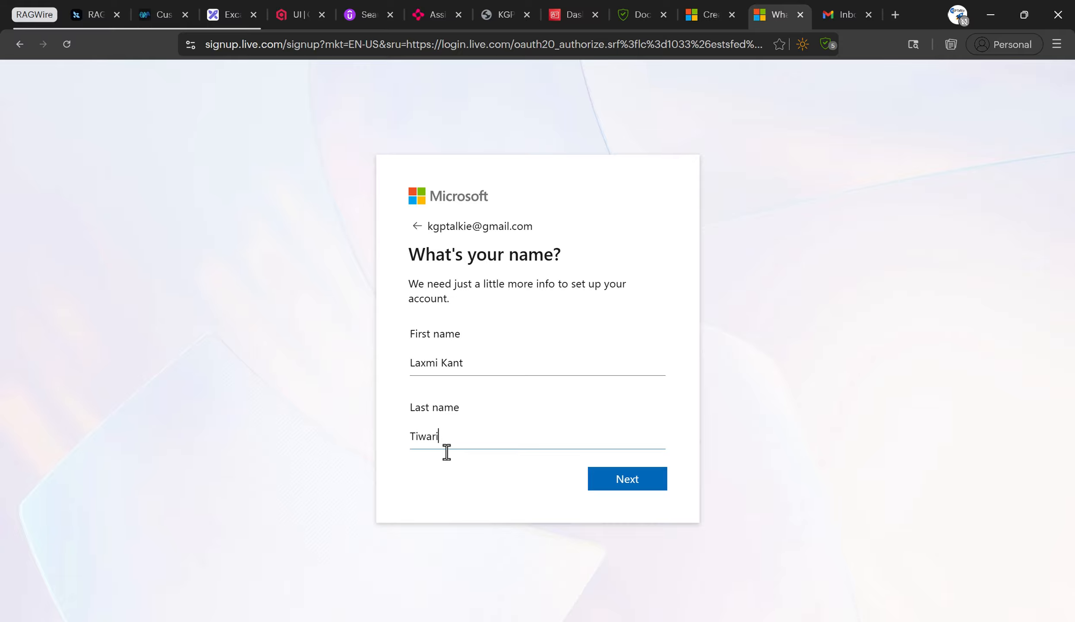
left_click(611, 479)
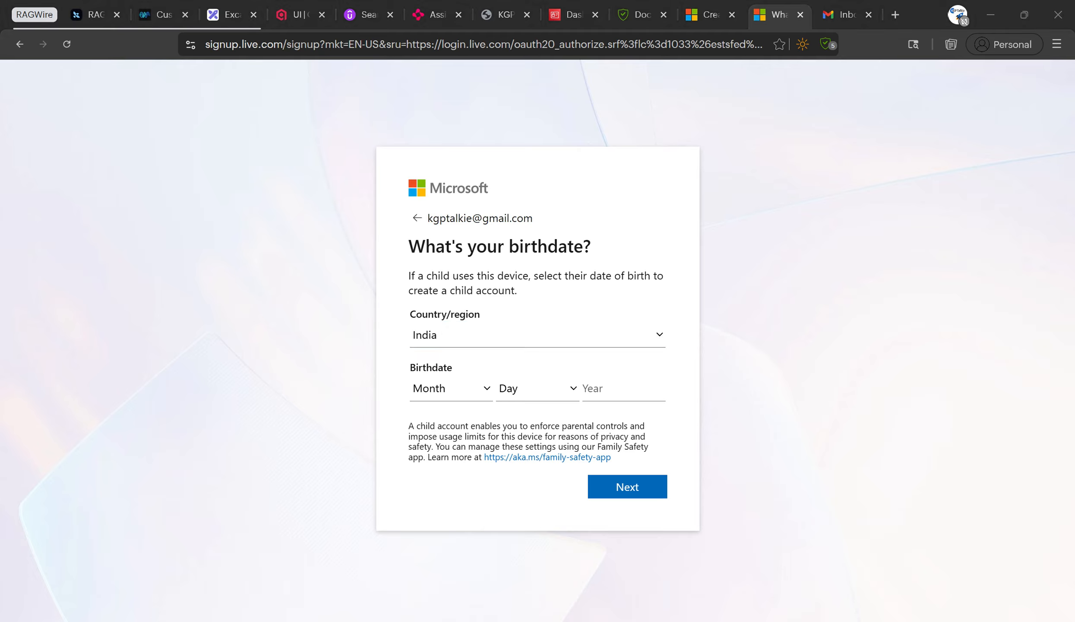
Set the birthdate to January 1, 1999 and continue to email verification.
left_click(441, 388)
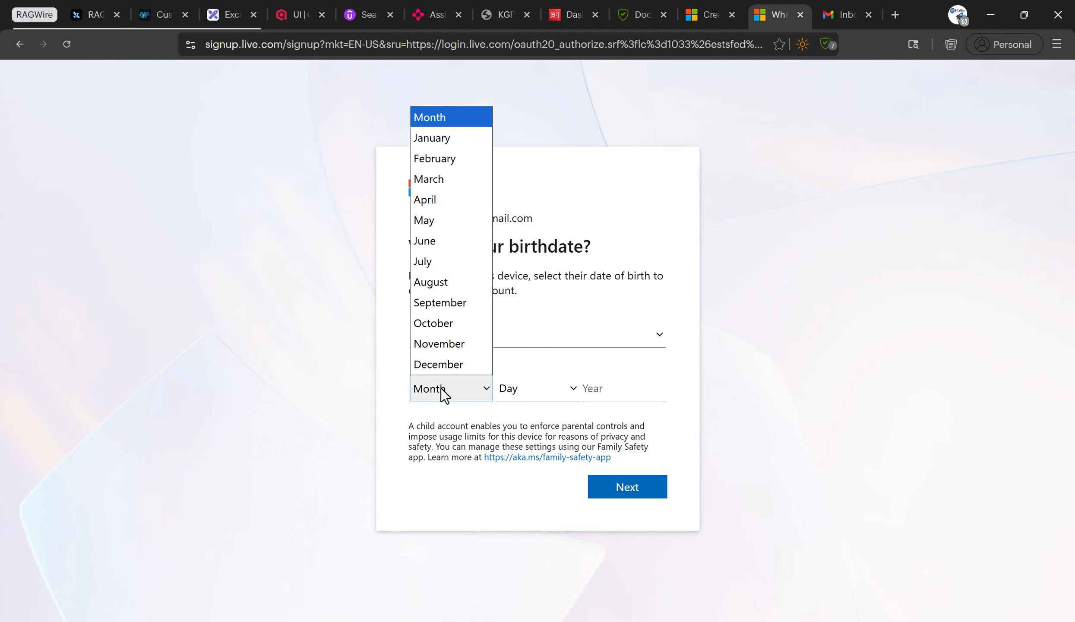
left_click(442, 135)
left_click(515, 388)
left_click(534, 33)
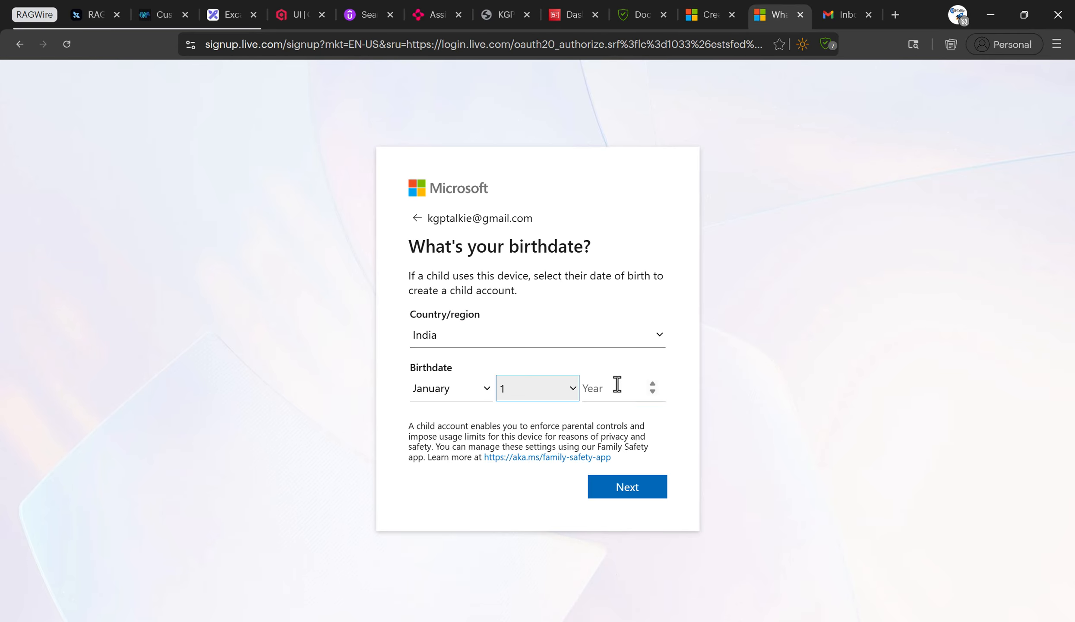
left_click(617, 384)
type("19")
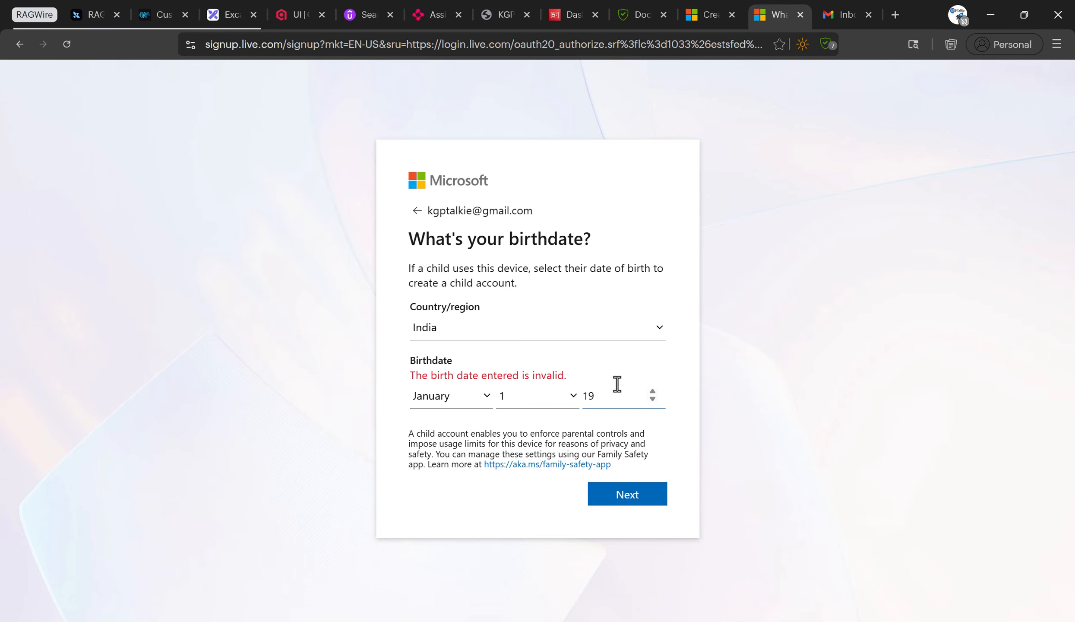
type("99")
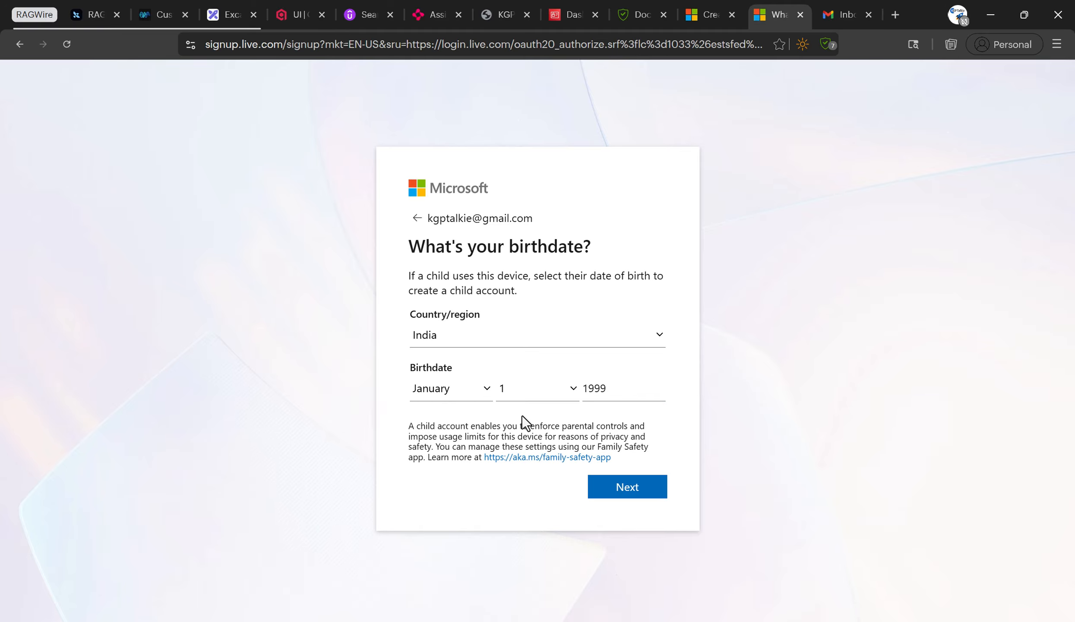
left_click(617, 492)
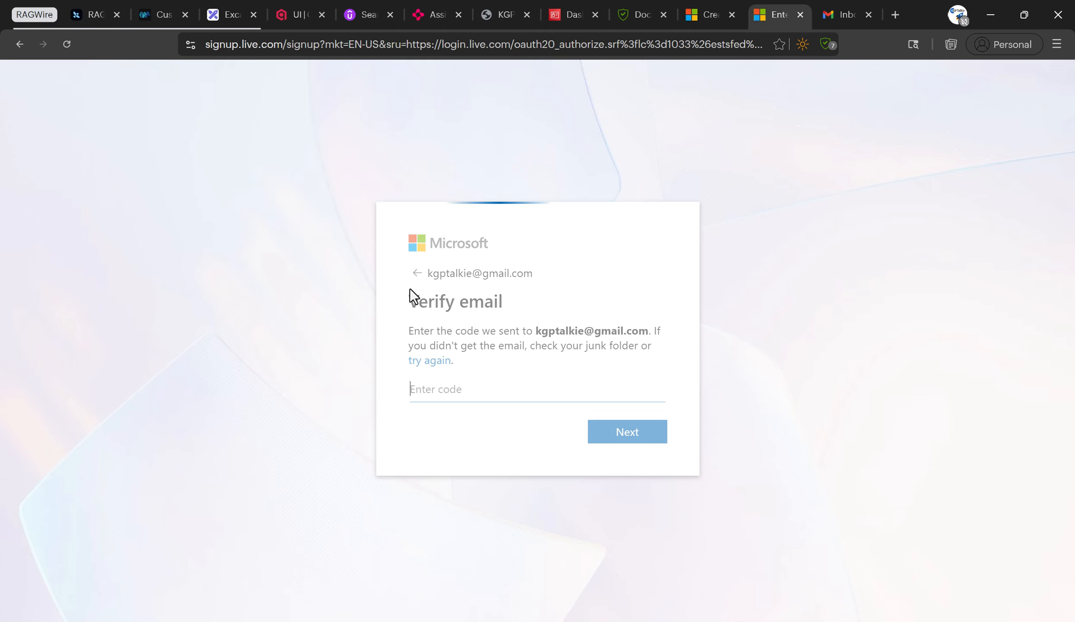
left_click(623, 429)
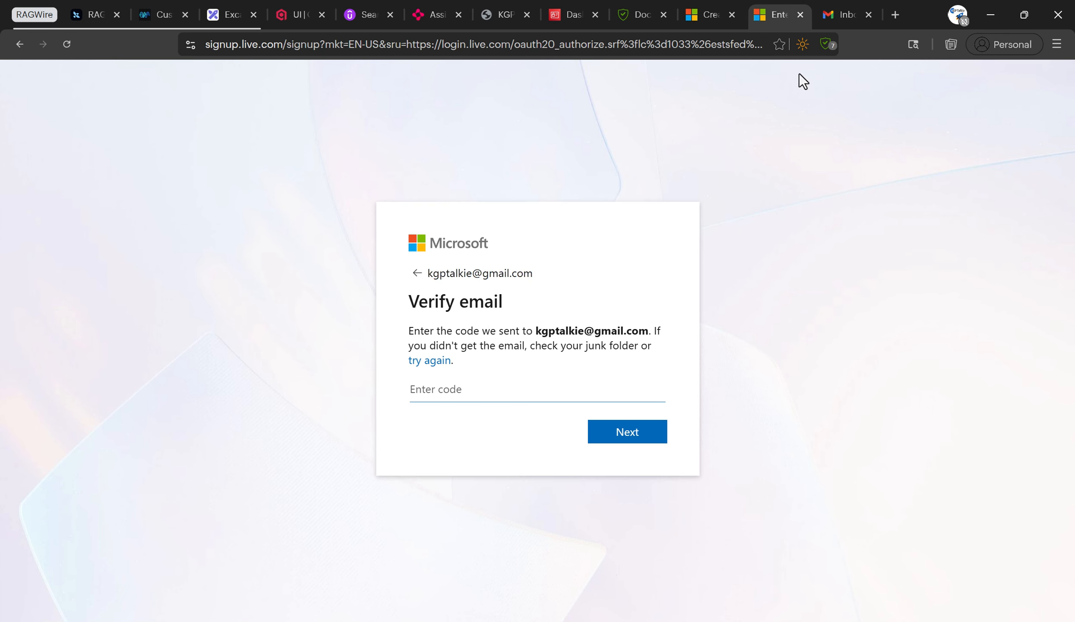
Copy the security code from the Microsoft verification email in Gmail.
left_click(844, 15)
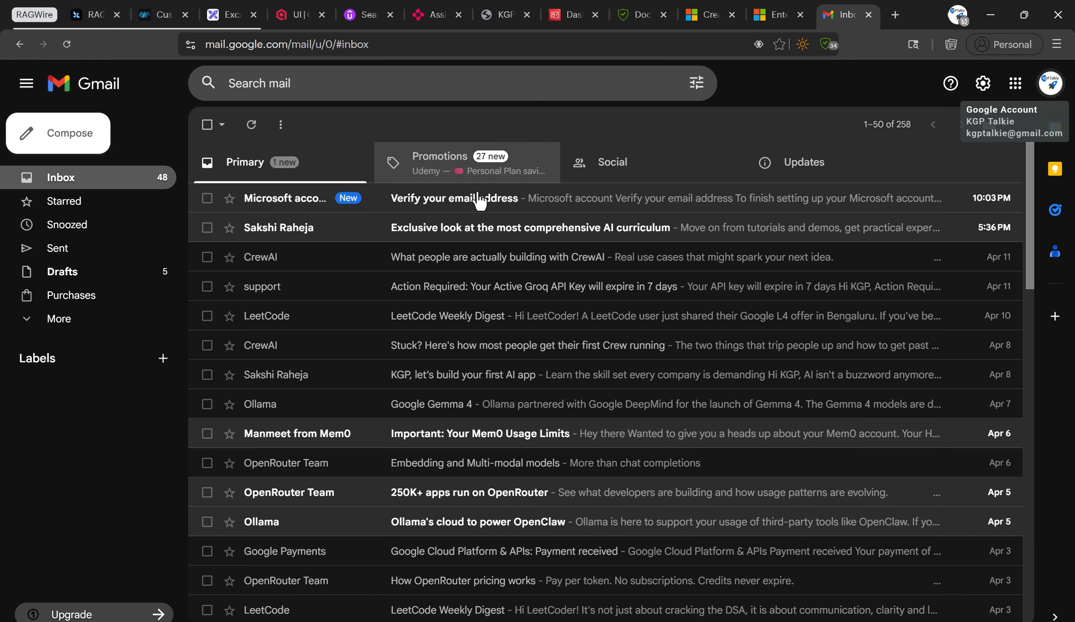
left_click(497, 208)
double_click(495, 355)
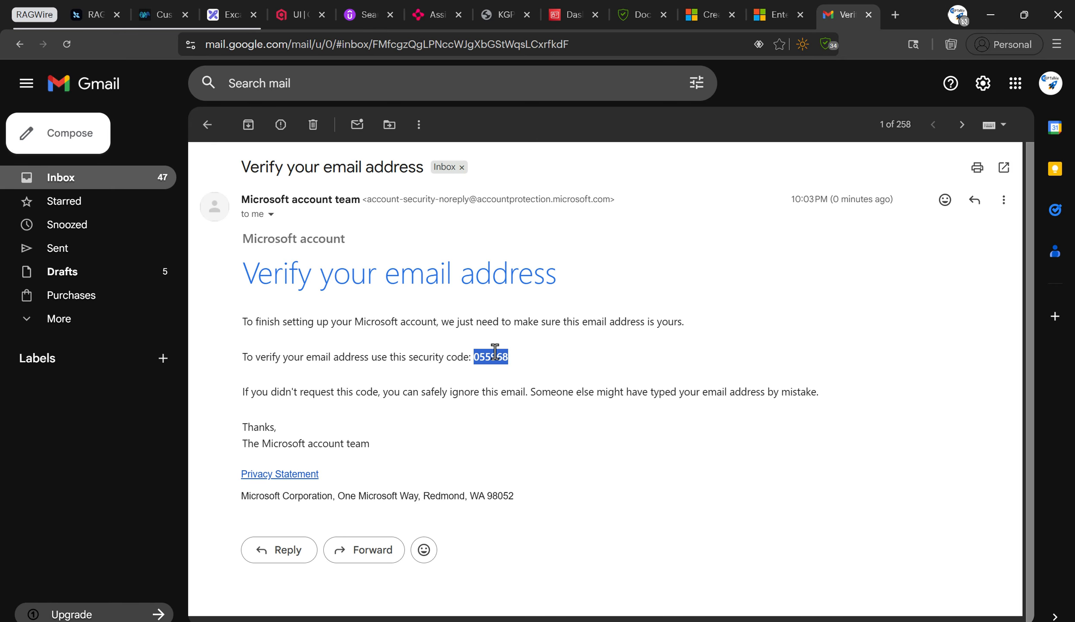
key("ctrl+c")
left_click(778, 14)
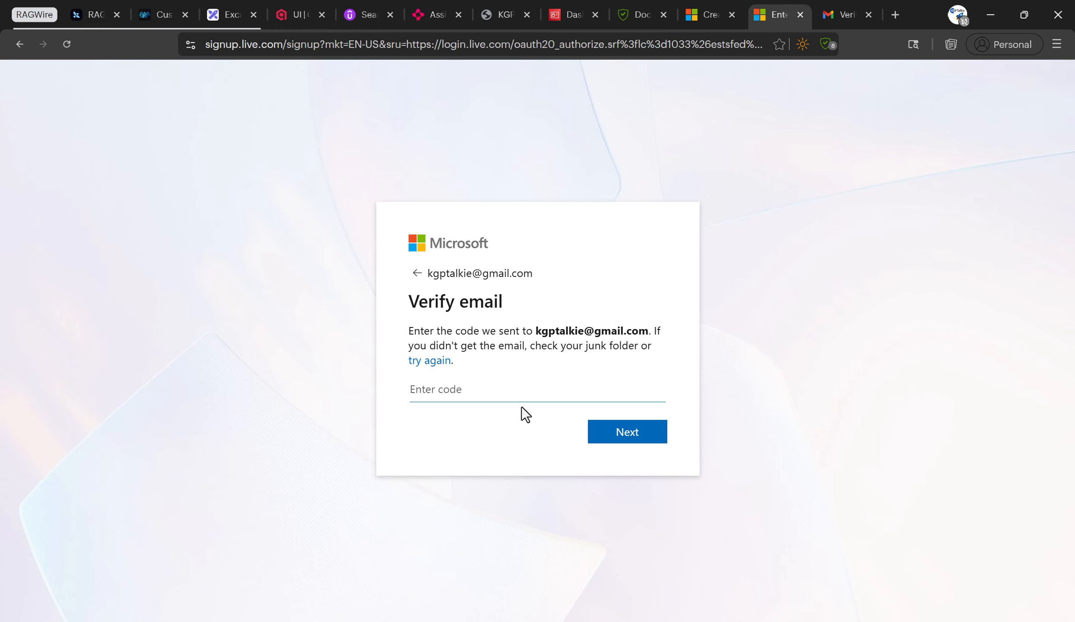
Paste the security code, create the Microsoft account, and advance to payment information.
key("ctrl+v")
left_click(630, 437)
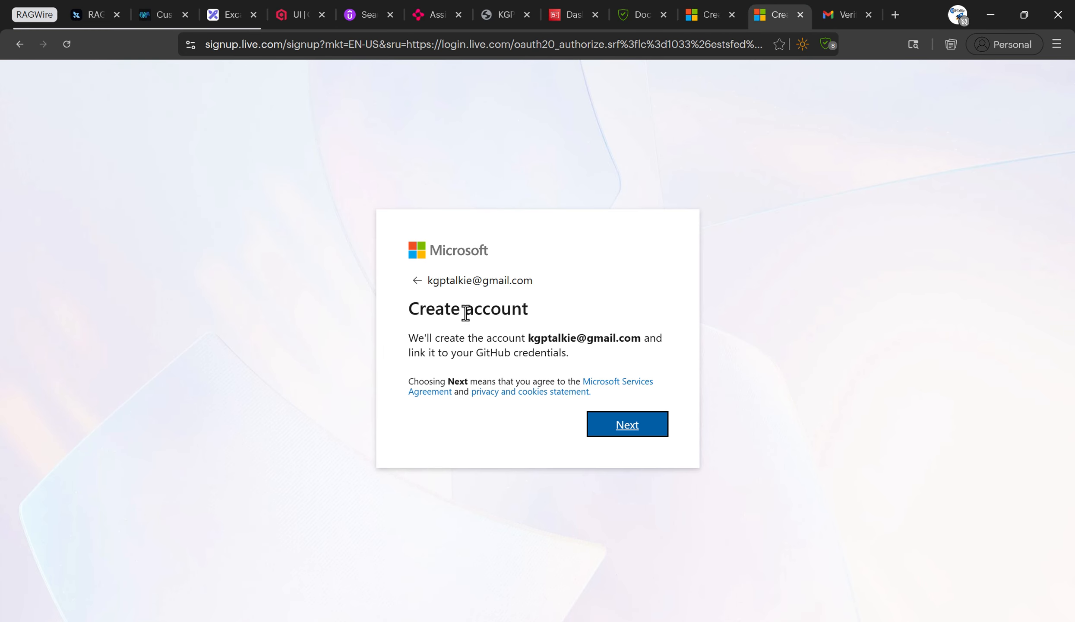
left_click(636, 429)
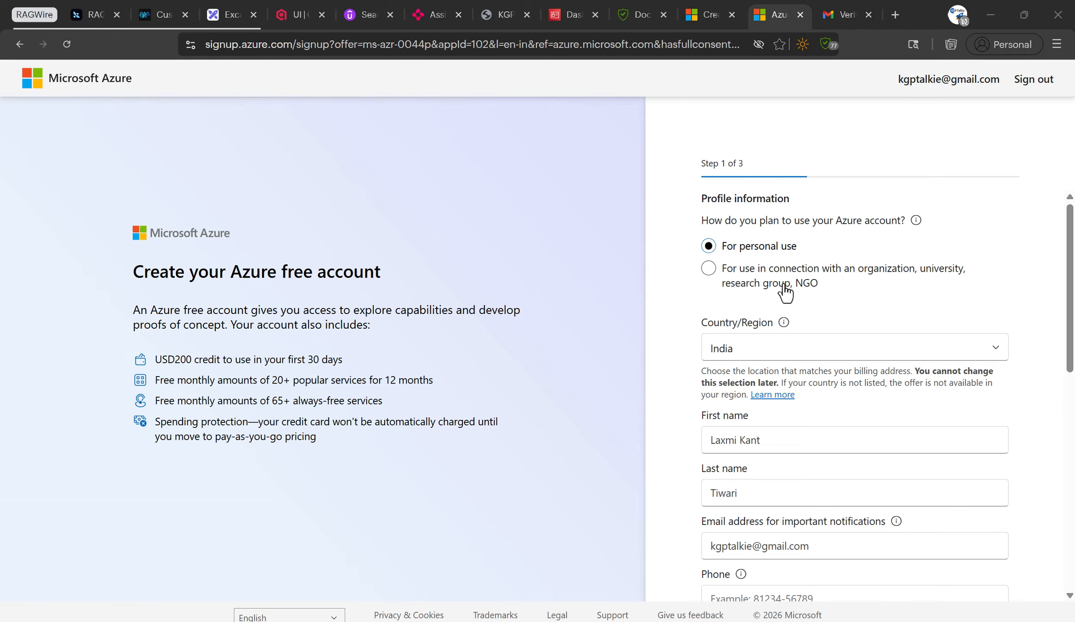
scroll(770, 257, "down", 10)
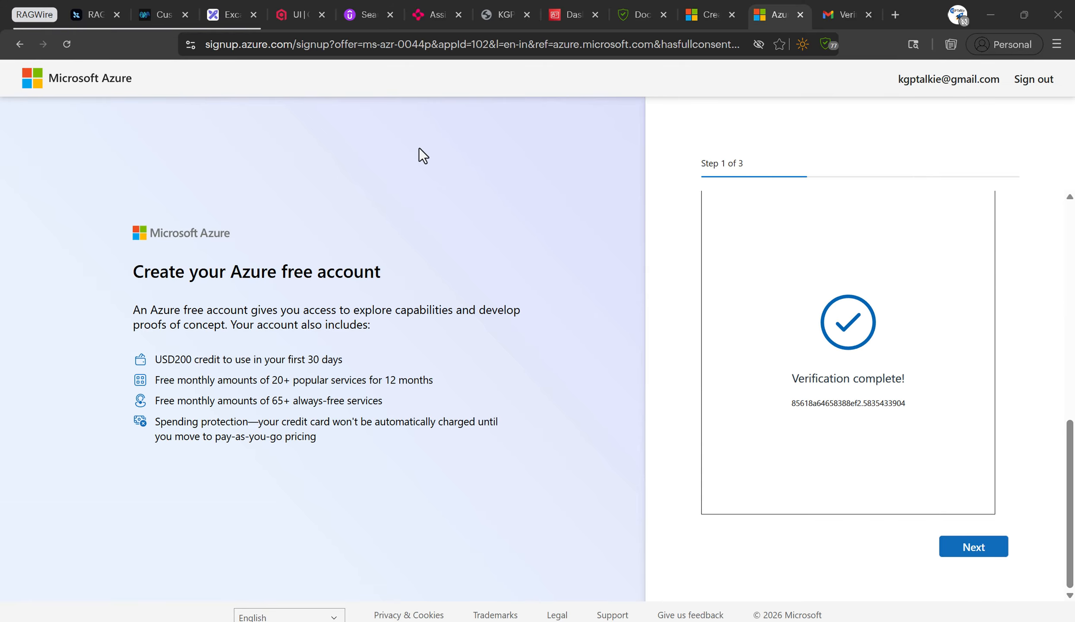
left_click(978, 552)
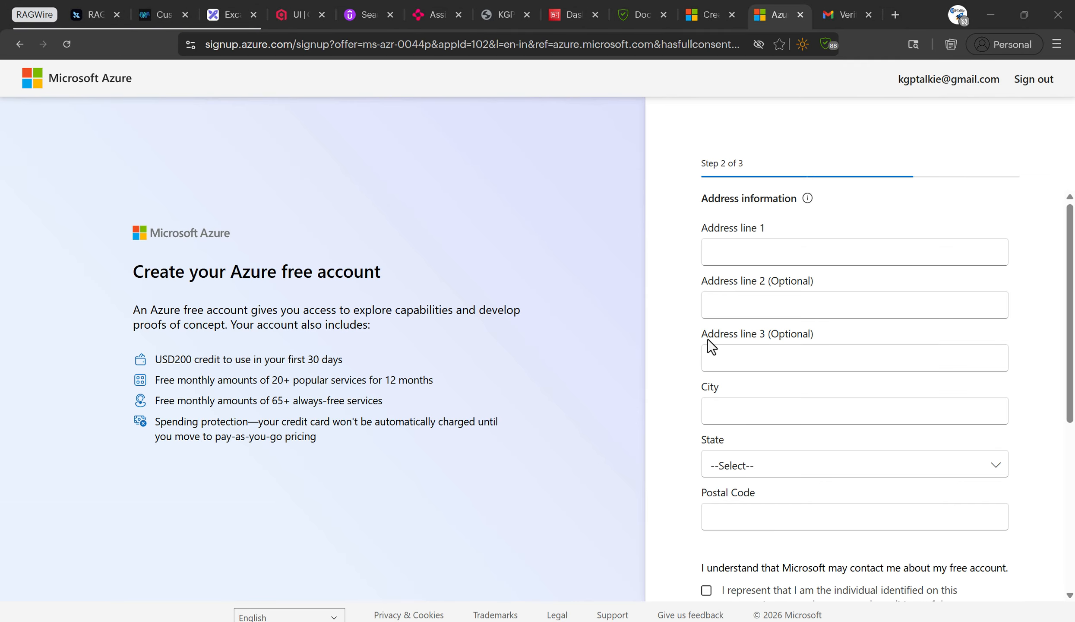
scroll(768, 360, "down", 7)
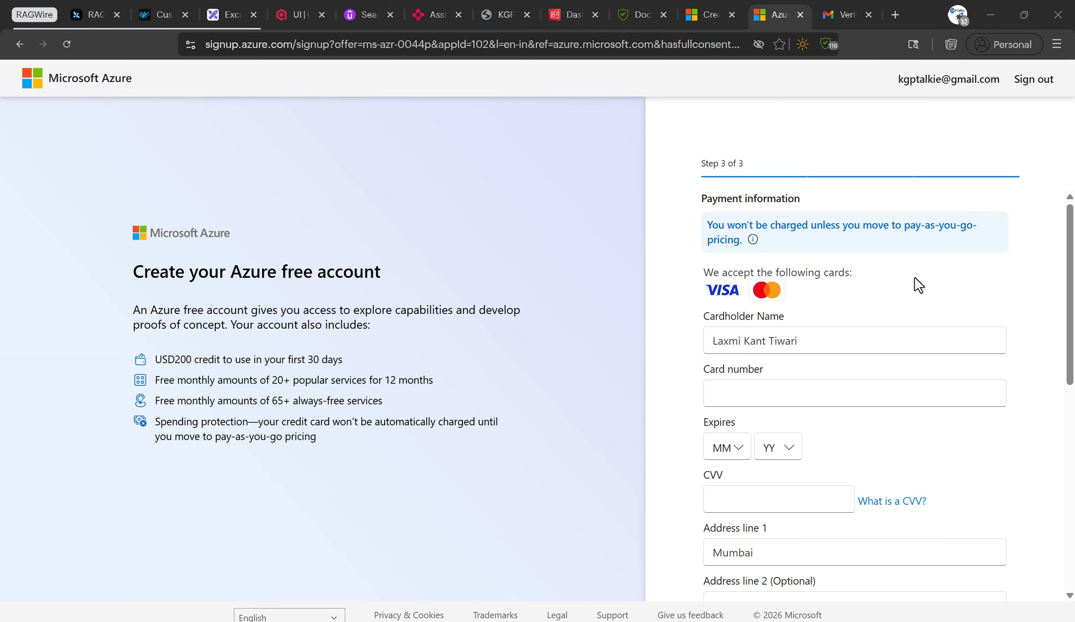
Scroll through the payment information form to review it.
scroll(878, 343, "down", 10)
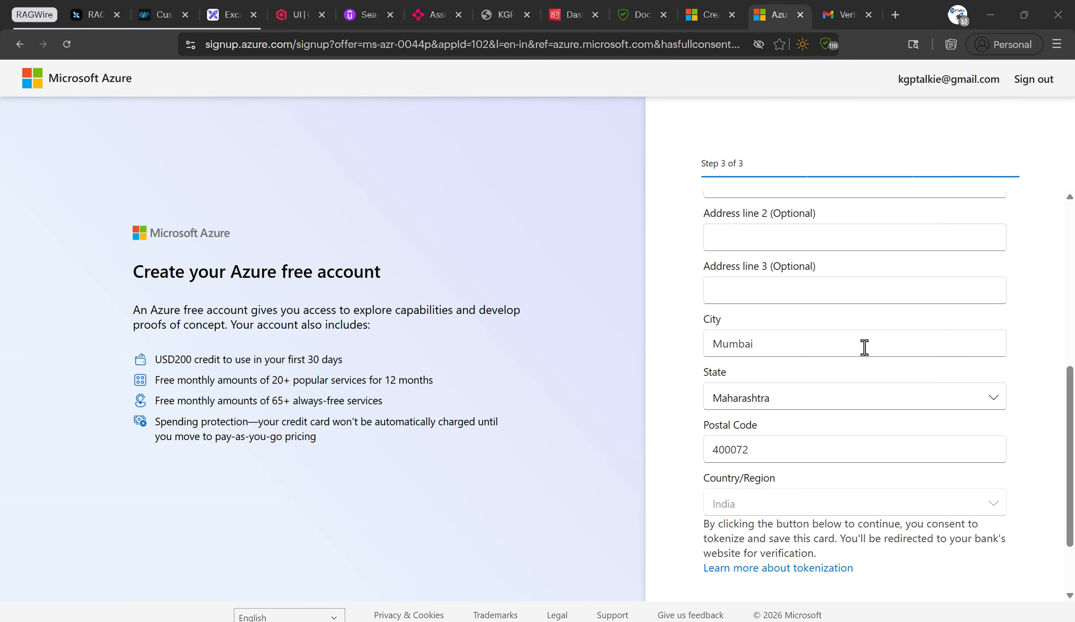
scroll(835, 411, "up", 10)
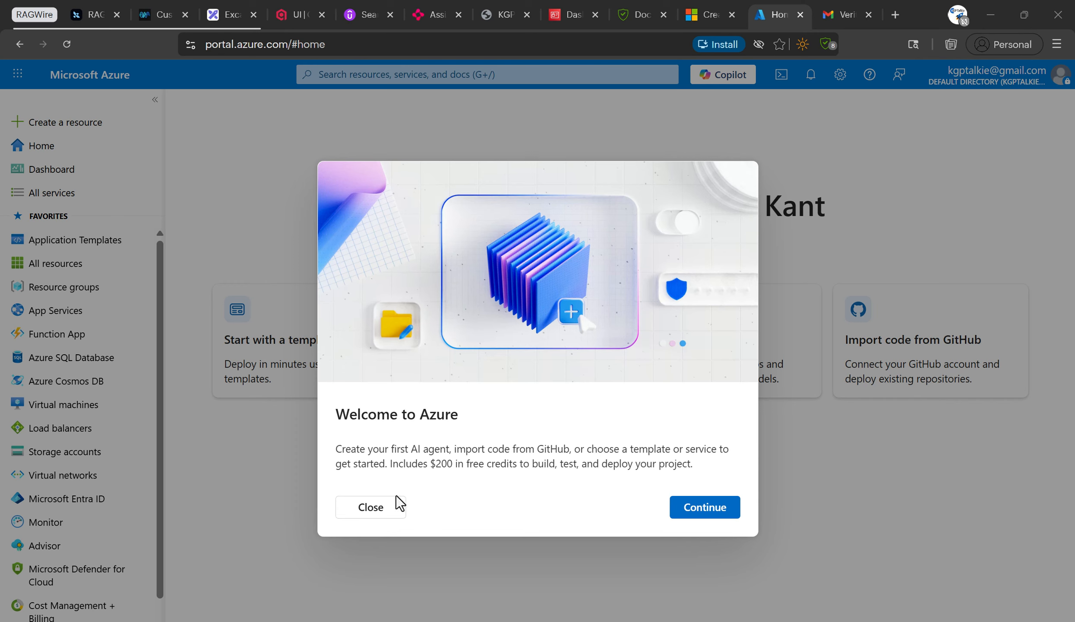
Note the $200 free credits and dismiss the Welcome to Azure dialog.
left_click_drag(430, 466, 441, 466)
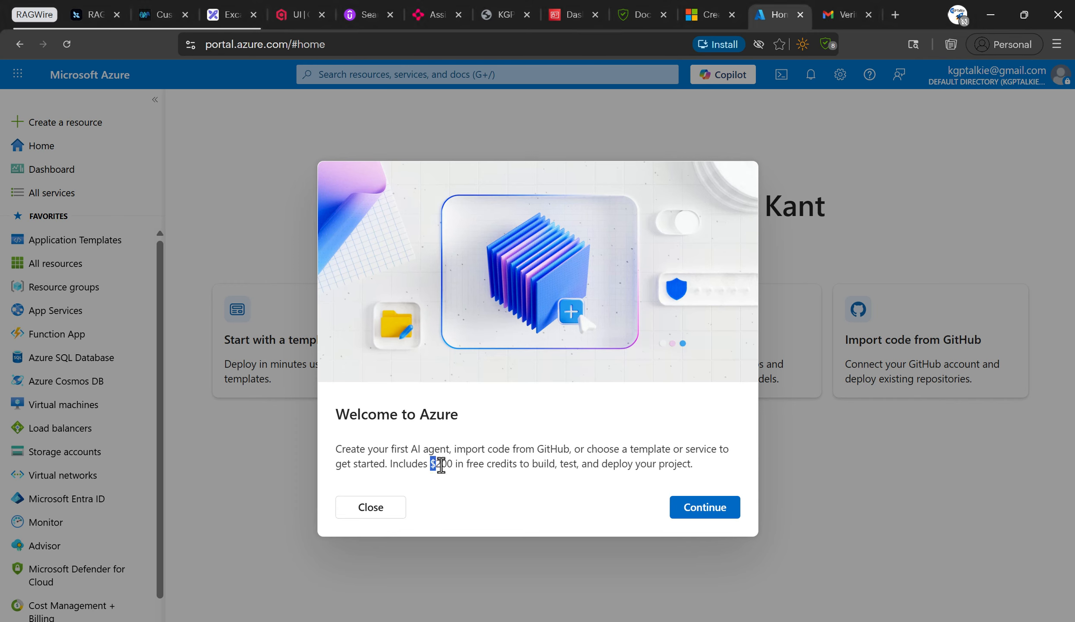
left_click(500, 467)
left_click(717, 509)
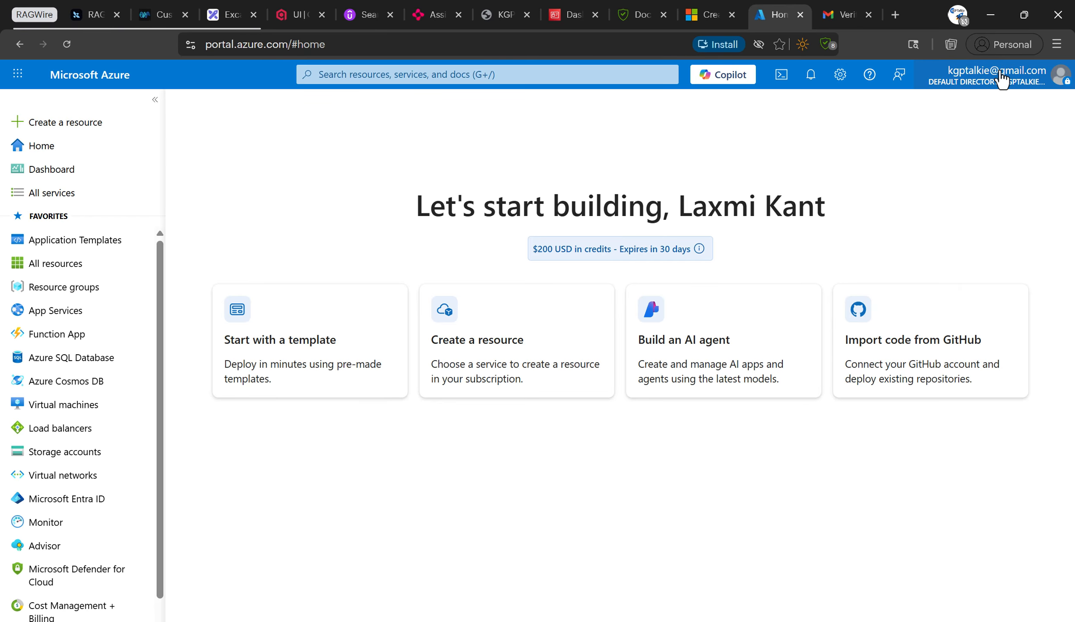
Check the signed-in account menu and browse the left sidebar favorites.
left_click(1051, 82)
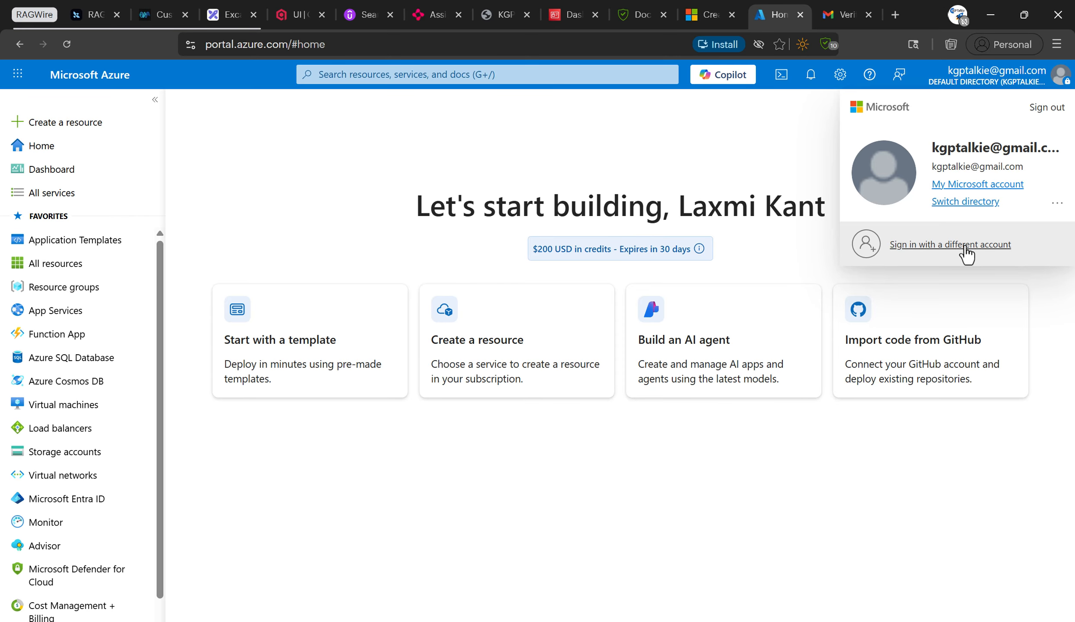
left_click(223, 190)
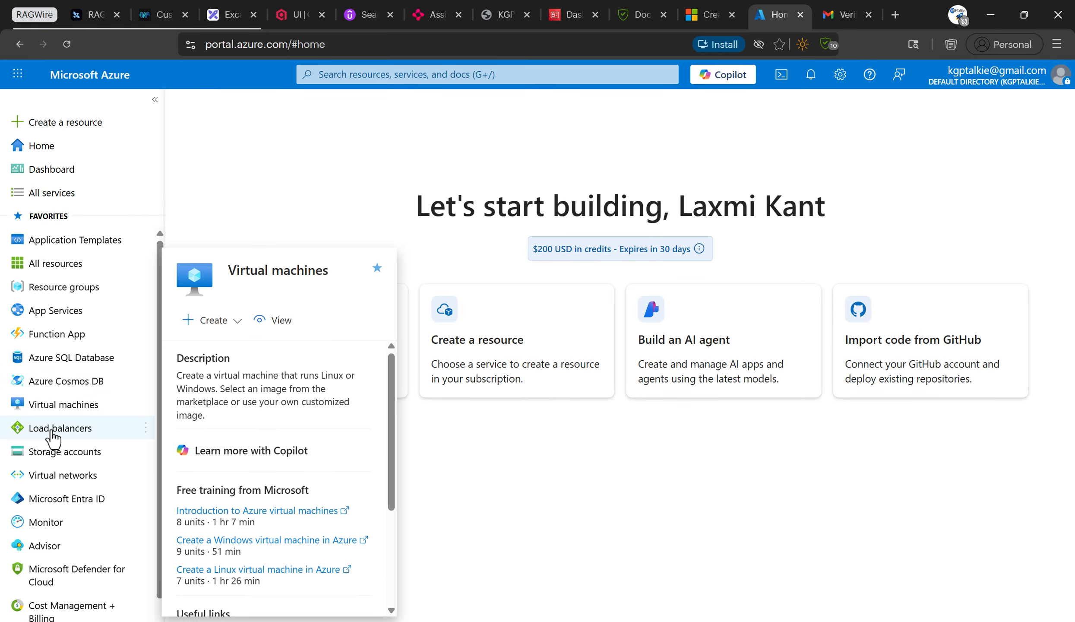
scroll(43, 302, "down", 2)
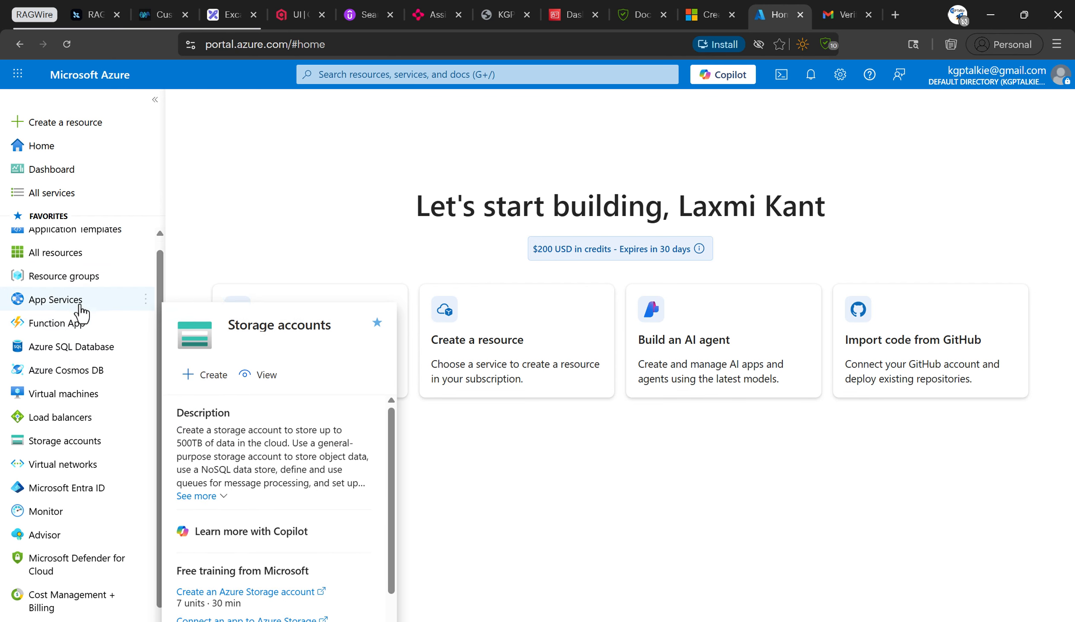
scroll(93, 447, "up", 2)
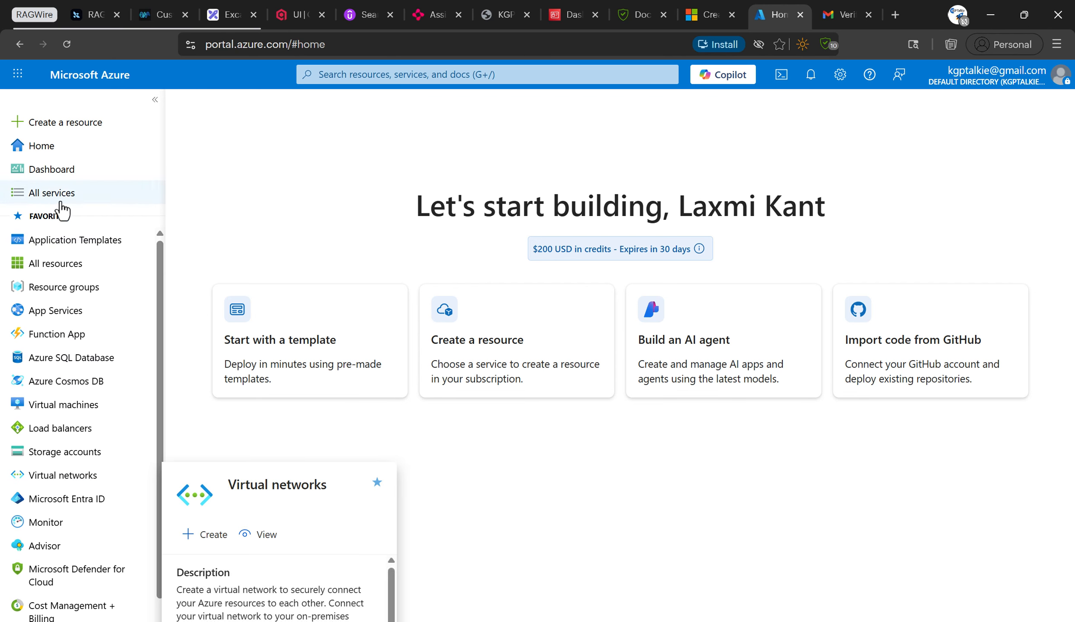
Open All services and show the Containers category.
left_click(55, 262)
left_click(46, 193)
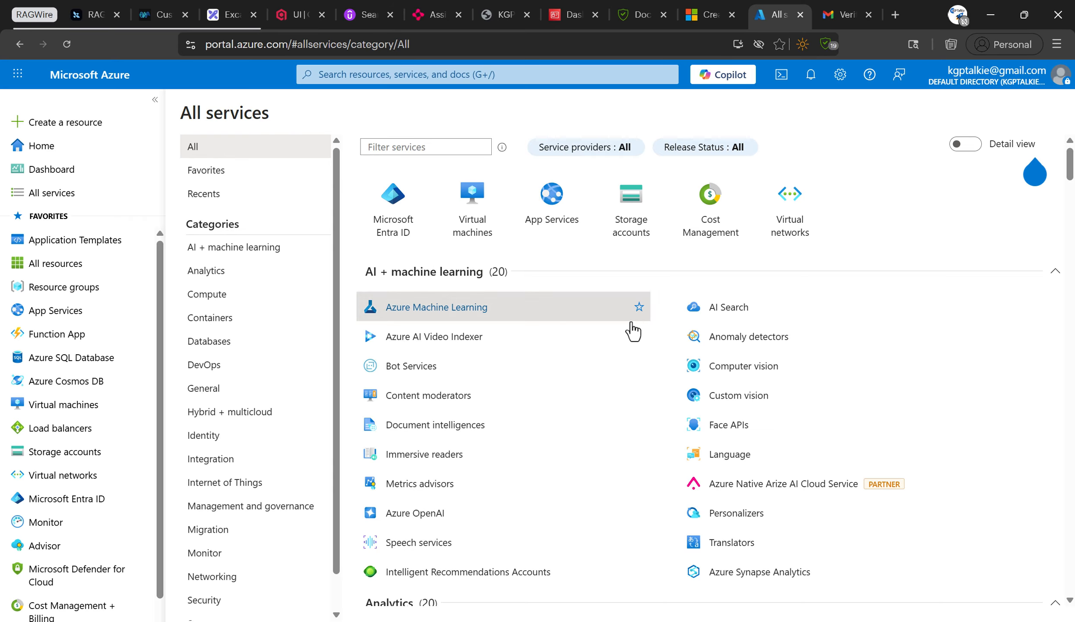
mouse_move(445, 365)
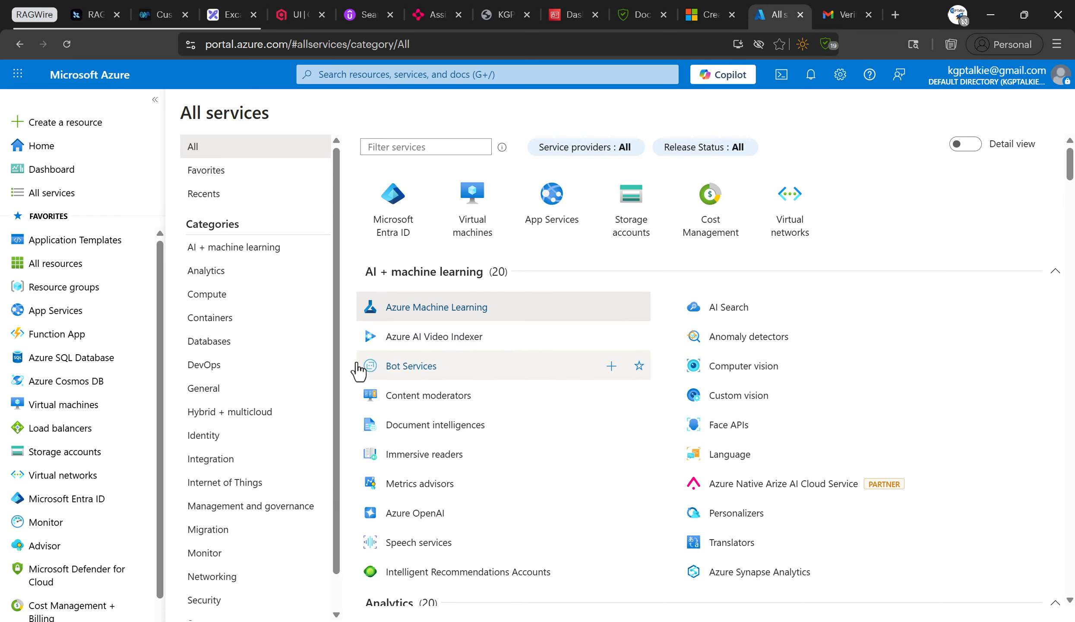
left_click(197, 319)
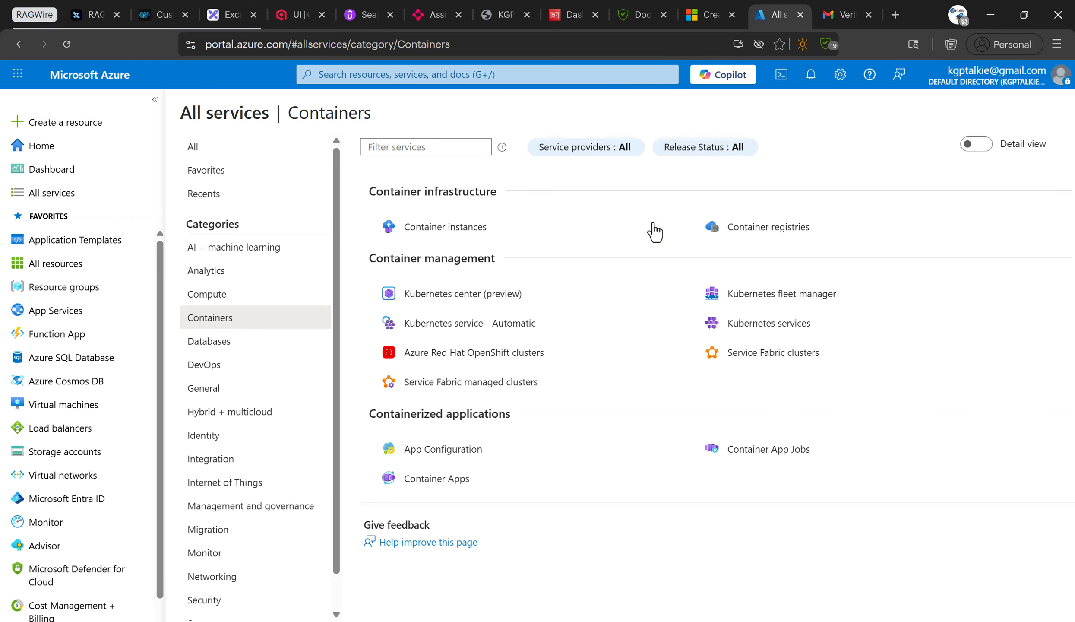
Inspect the empty Container registries and Container instances lists, returning to Containers each time.
mouse_move(557, 235)
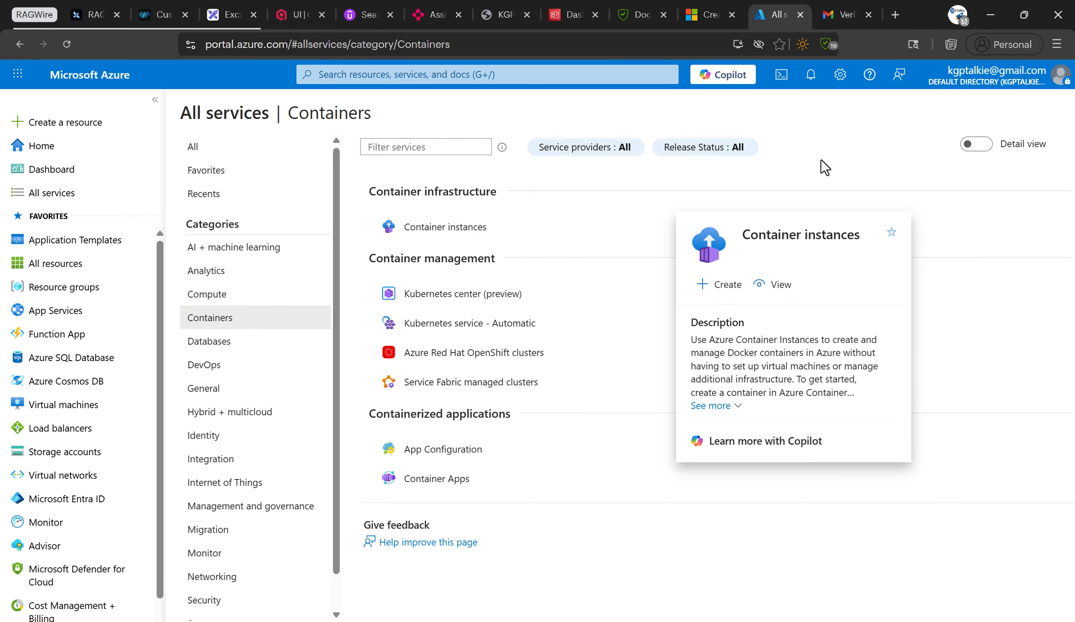
left_click(784, 233)
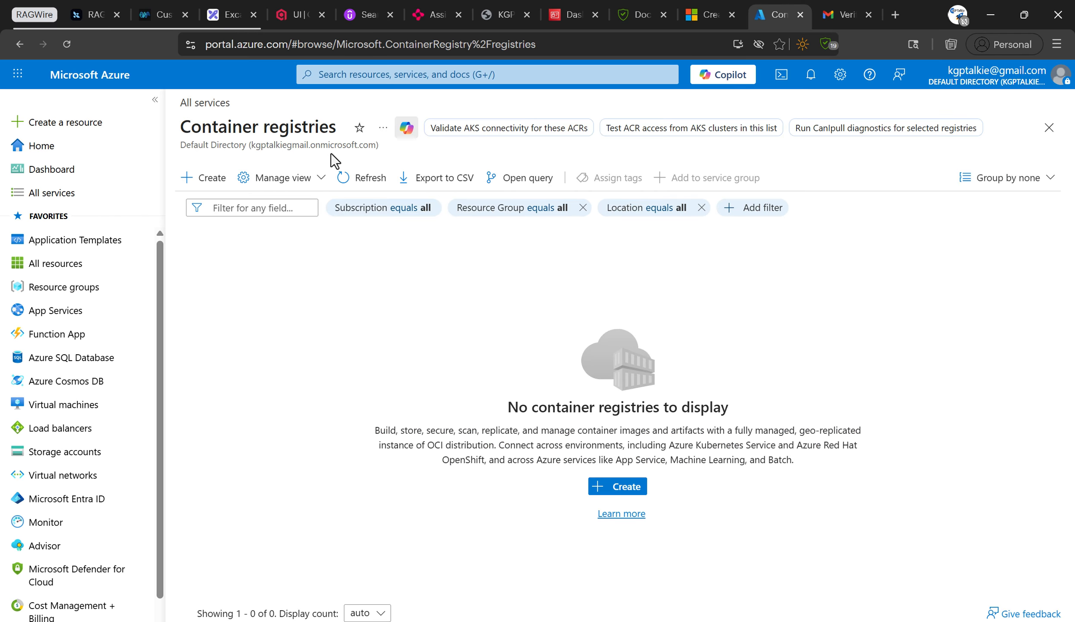
left_click(21, 44)
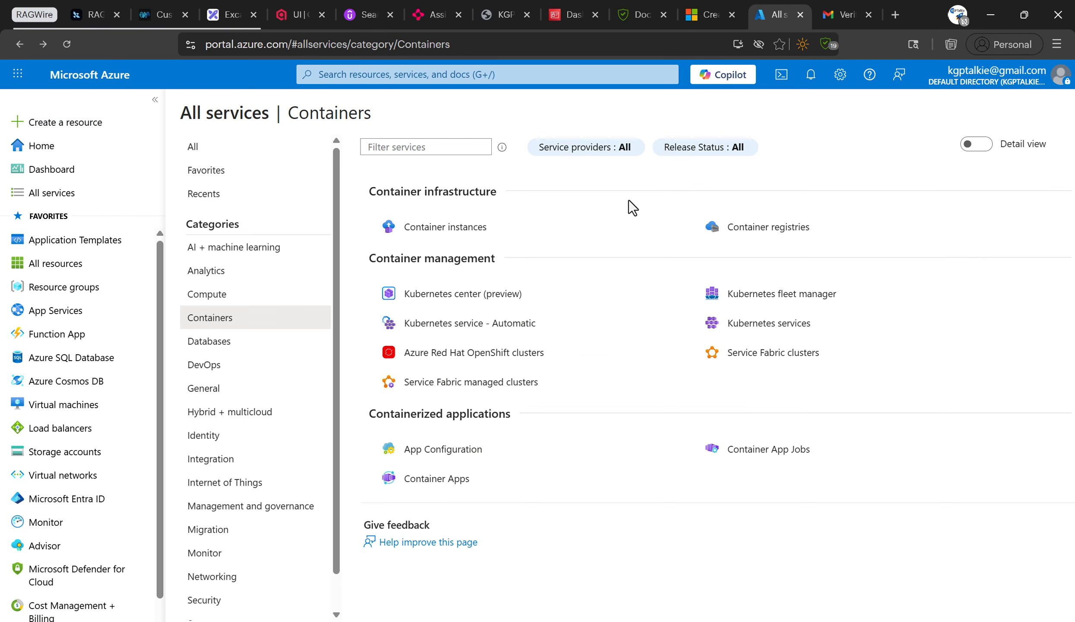
mouse_move(451, 233)
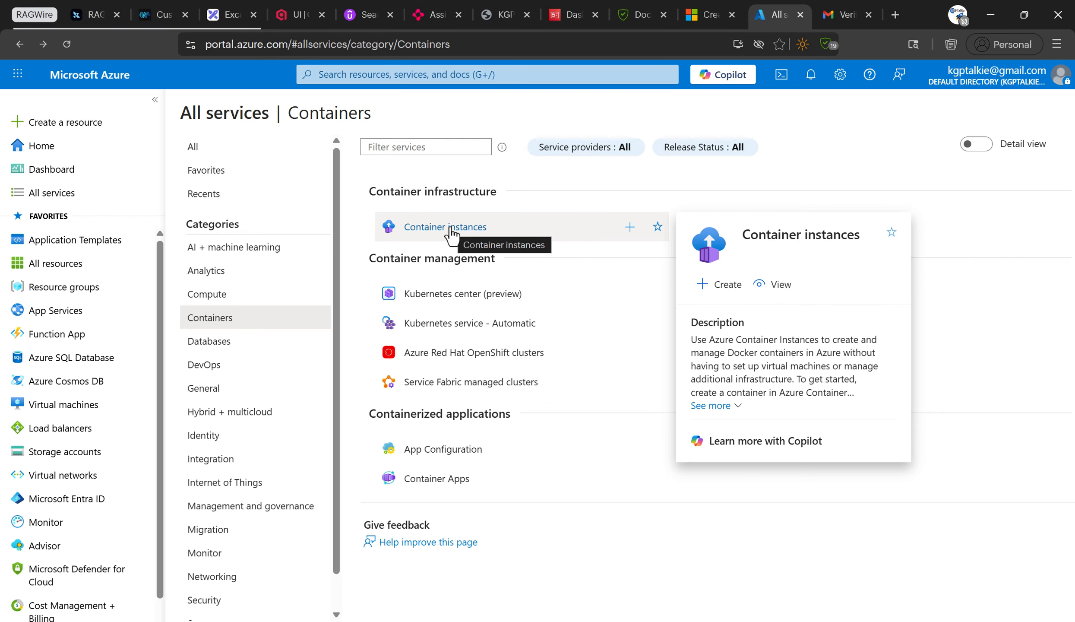
left_click(451, 233)
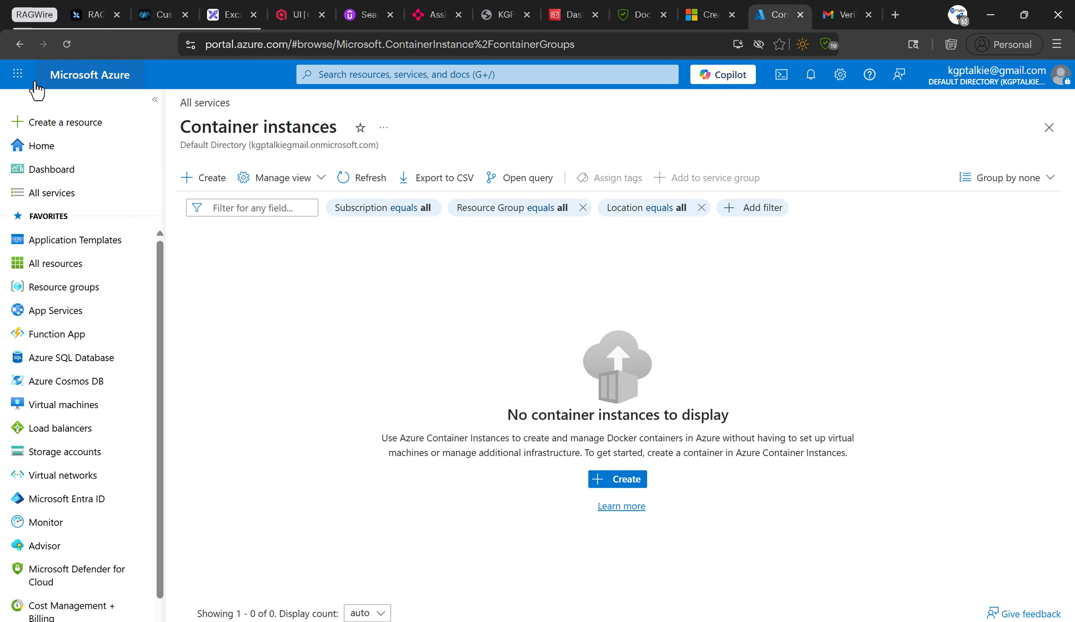
left_click(19, 44)
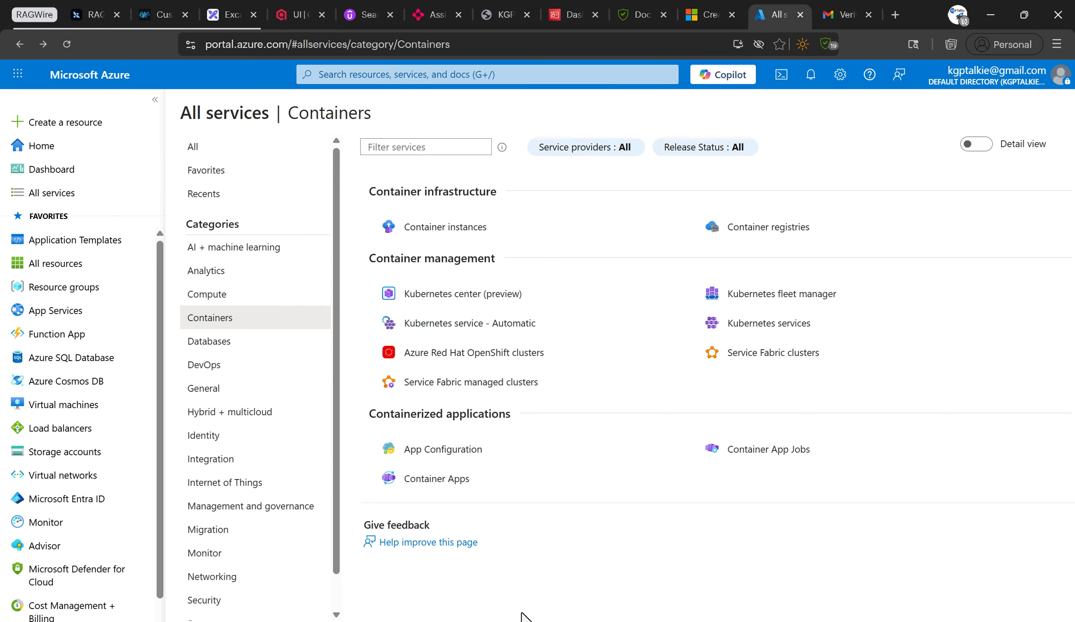
Browse the Compute, Databases, DevOps, Identity and Internet of Things categories, ending on Storage.
left_click(198, 299)
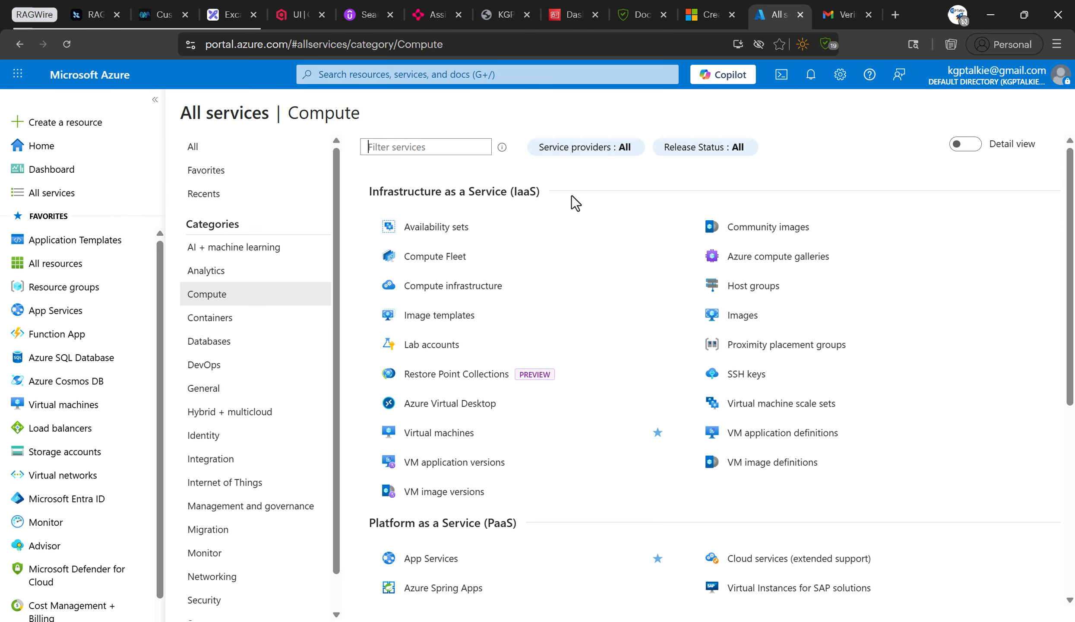
left_click(210, 345)
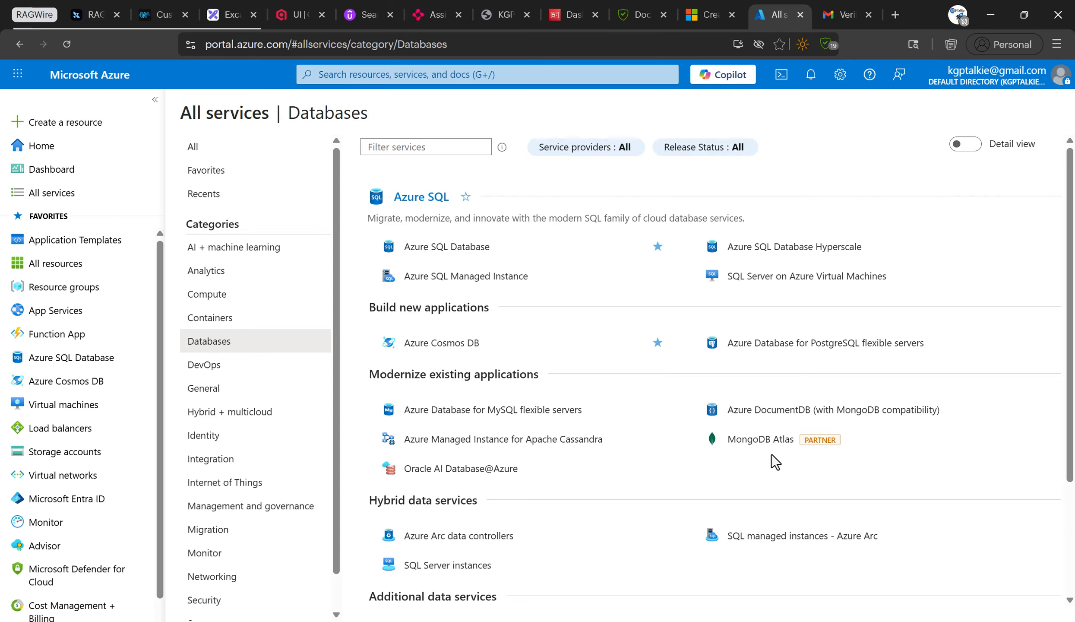
scroll(562, 408, "down", 3)
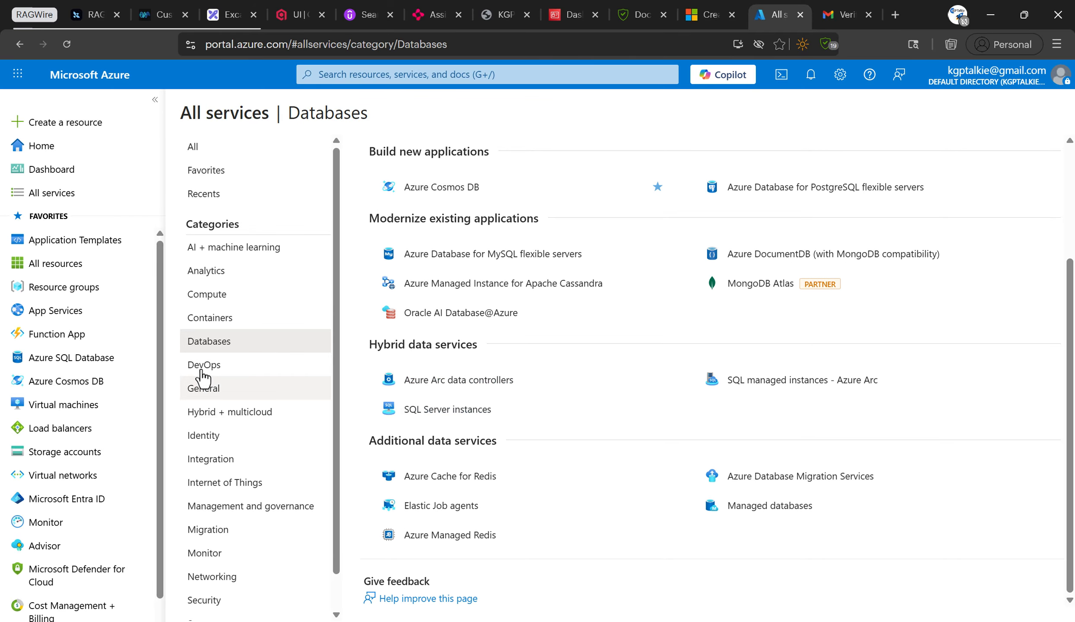
left_click(201, 366)
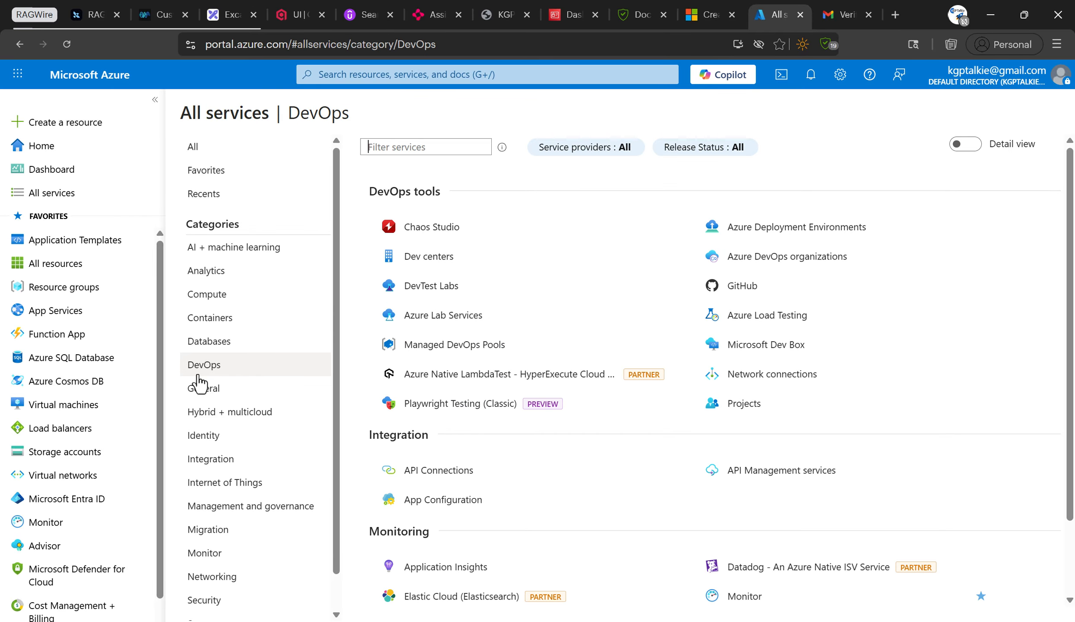
scroll(727, 481, "down", 2)
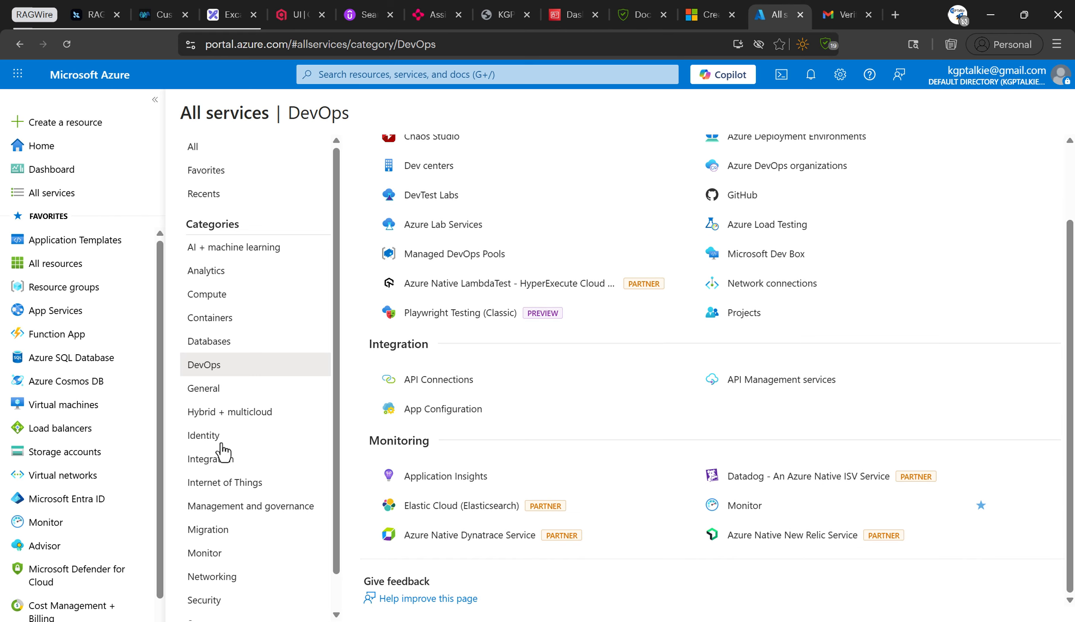
left_click(203, 436)
left_click(212, 482)
scroll(350, 449, "down", 2)
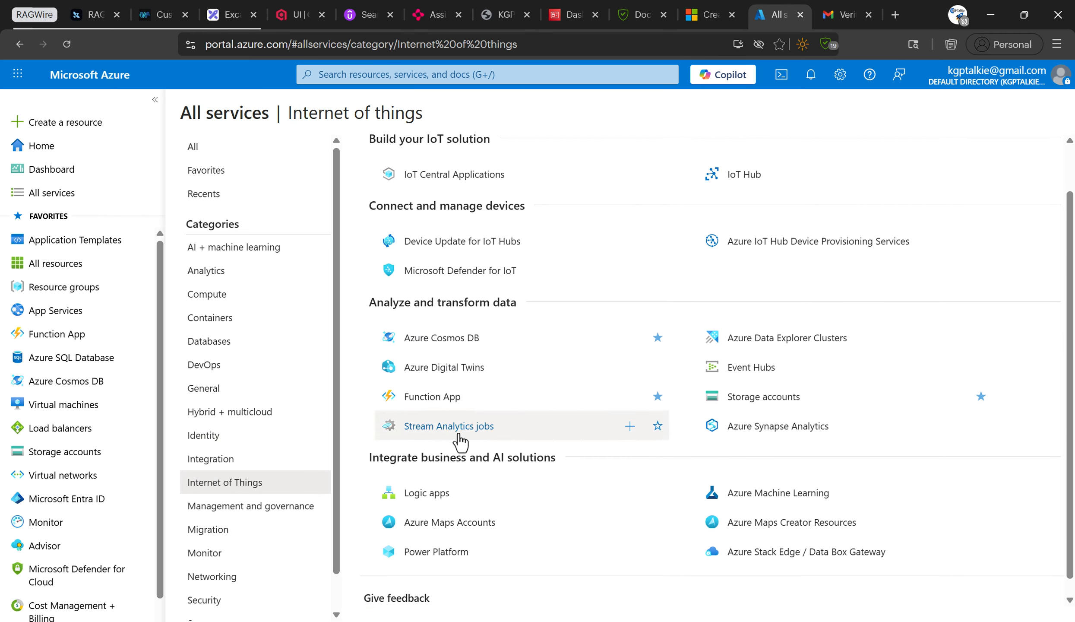
scroll(251, 445, "down", 1)
left_click(222, 589)
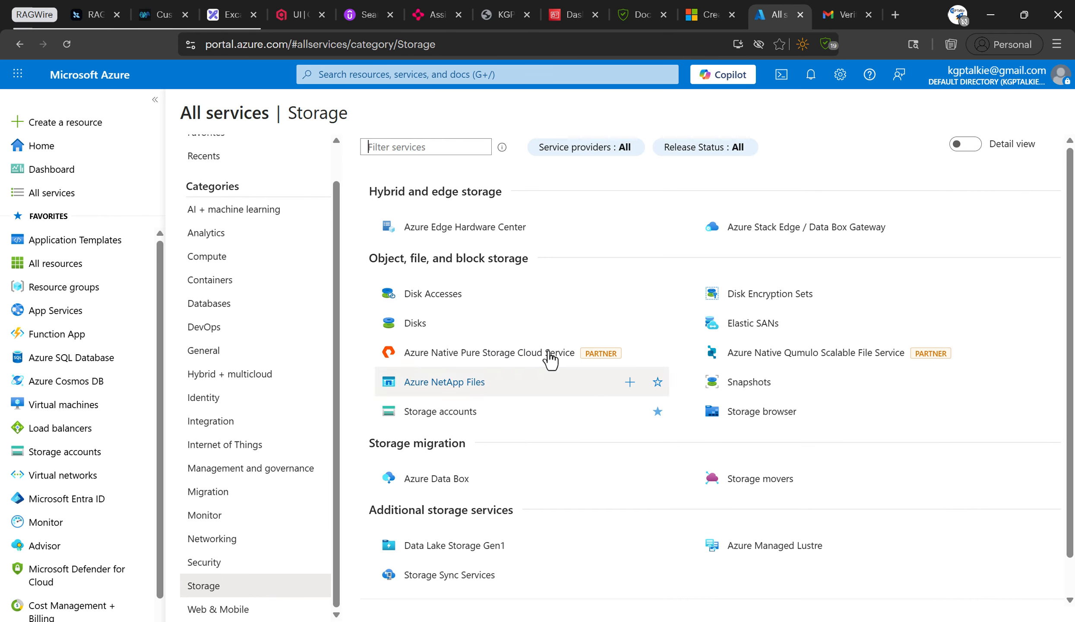
scroll(275, 430, "up", 1)
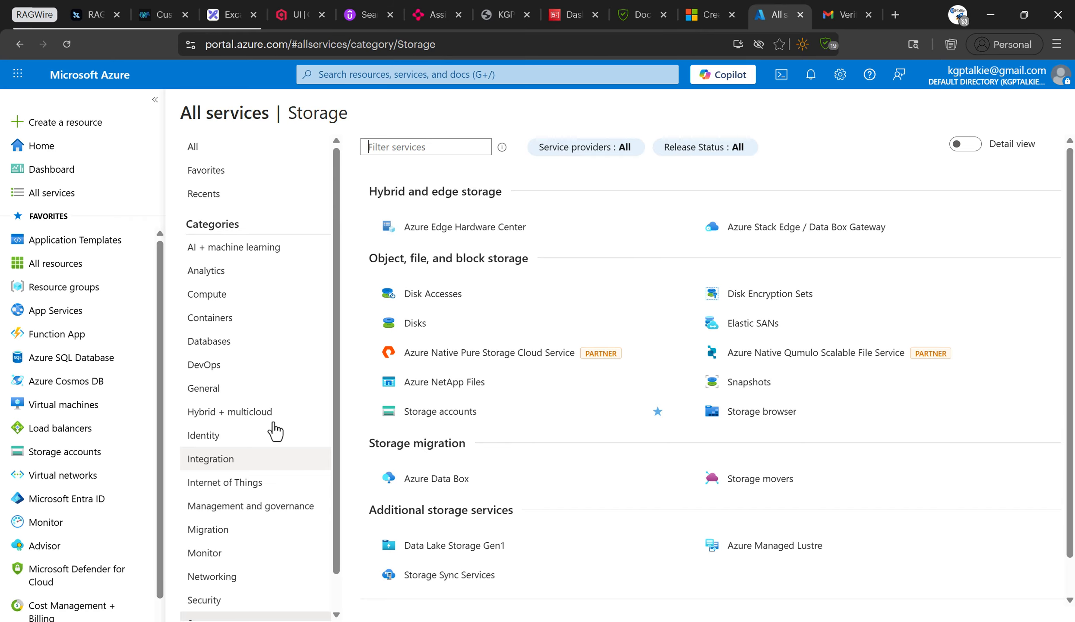